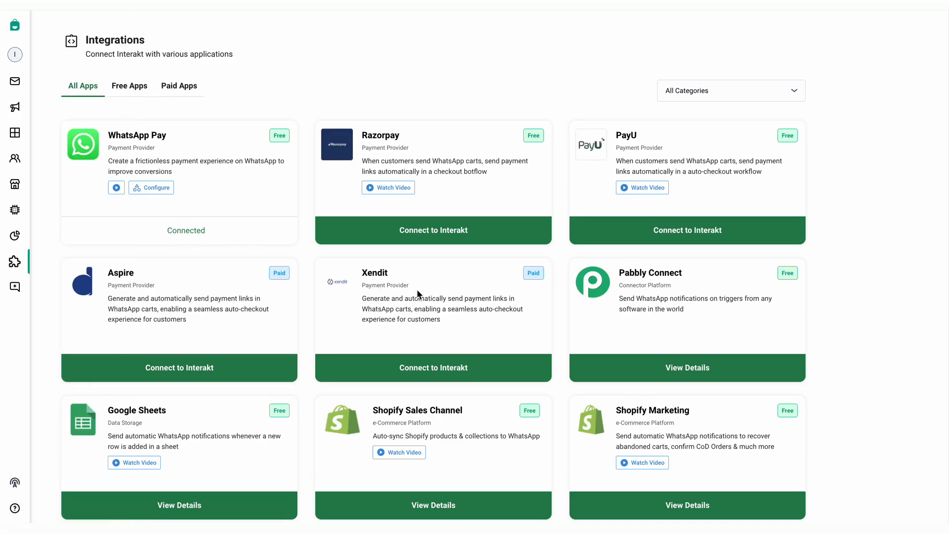
# Start connecting Xendit from the Xendit card's Connect to Interakt button on the Integrations page
pyautogui.click(431, 369)
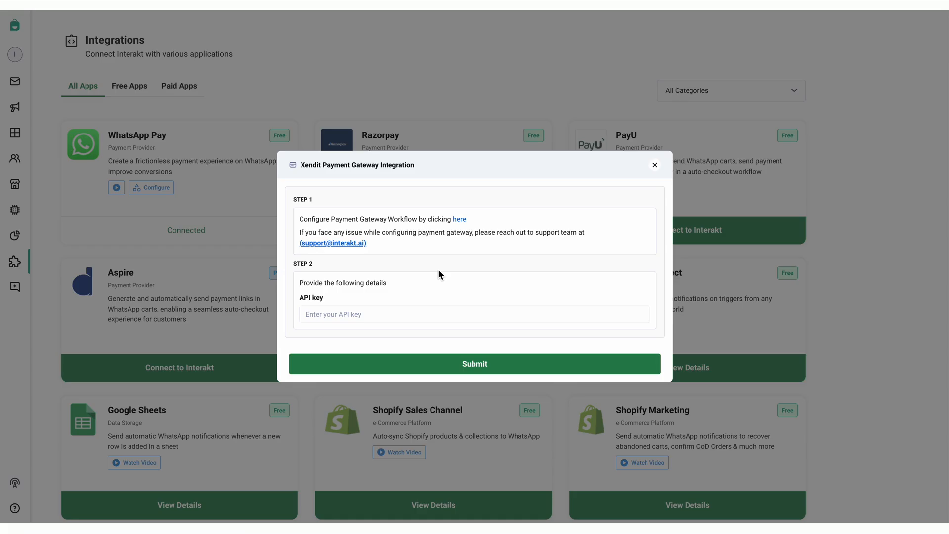
# Install the Xendit Payment Confirmation Event workflow from the Step 1 'here' link
pyautogui.click(459, 221)
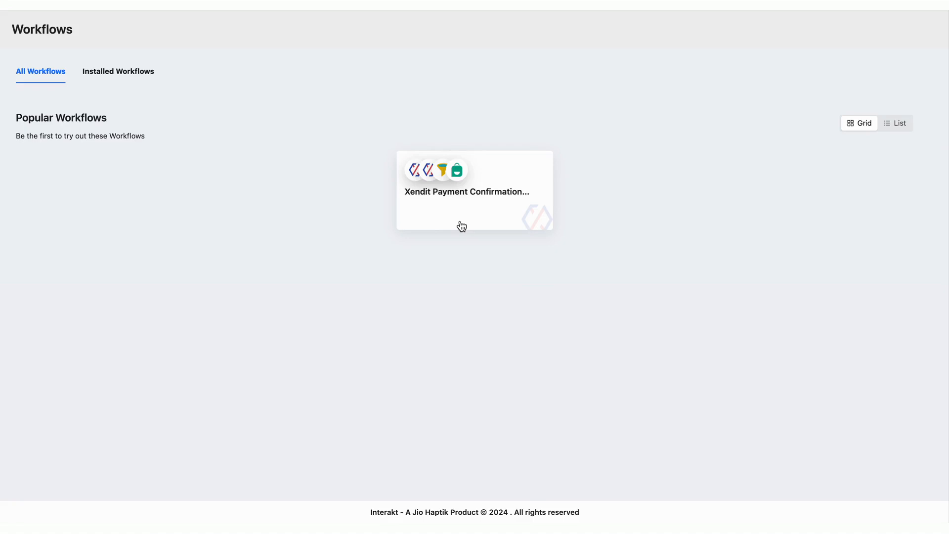
pyautogui.click(460, 193)
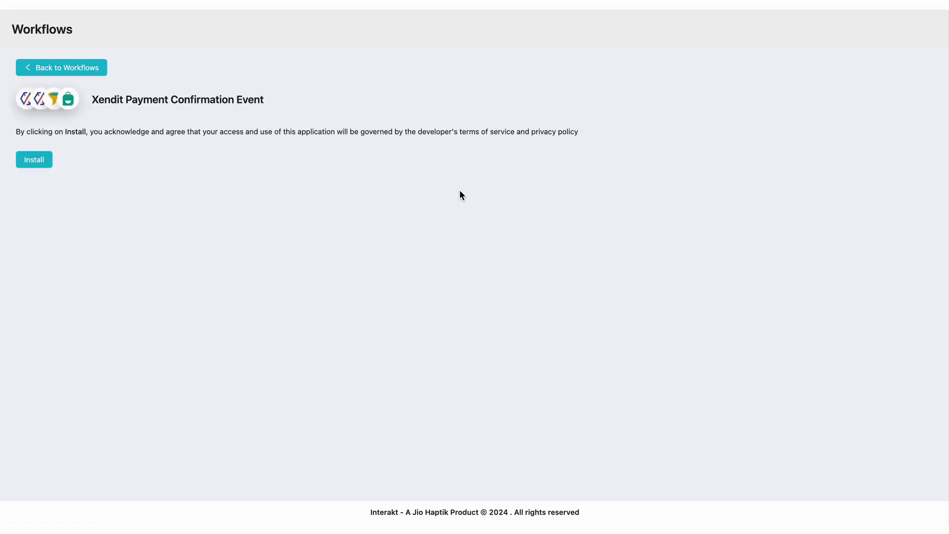
pyautogui.click(43, 160)
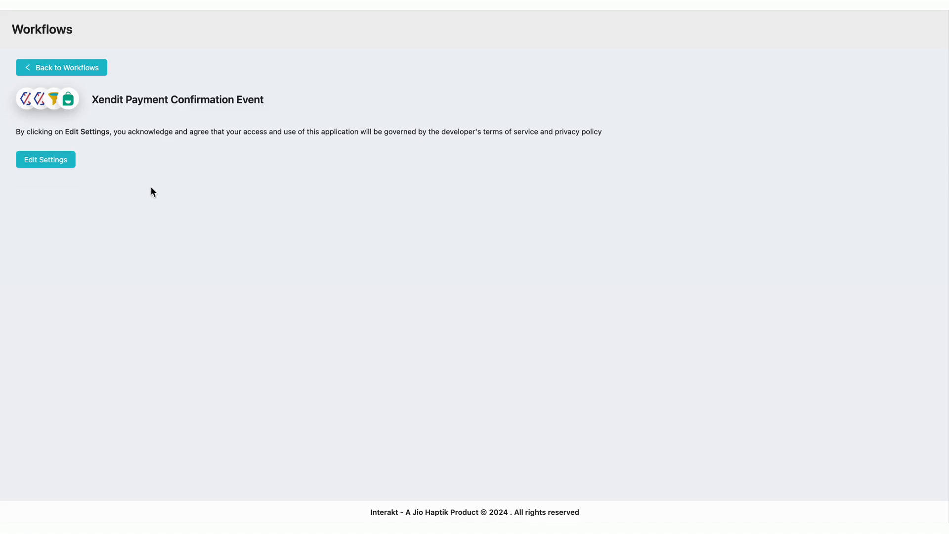
# Load the Xendit API keys page from the workflow settings and connect the workflow with the key
pyautogui.click(53, 163)
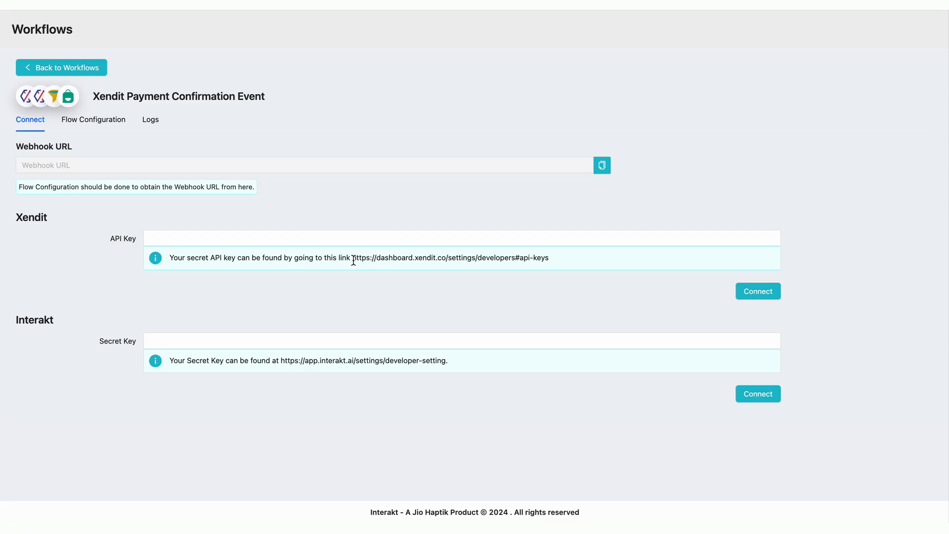
pyautogui.moveTo(353, 259); pyautogui.dragTo(556, 262)
pyautogui.press('super+c')
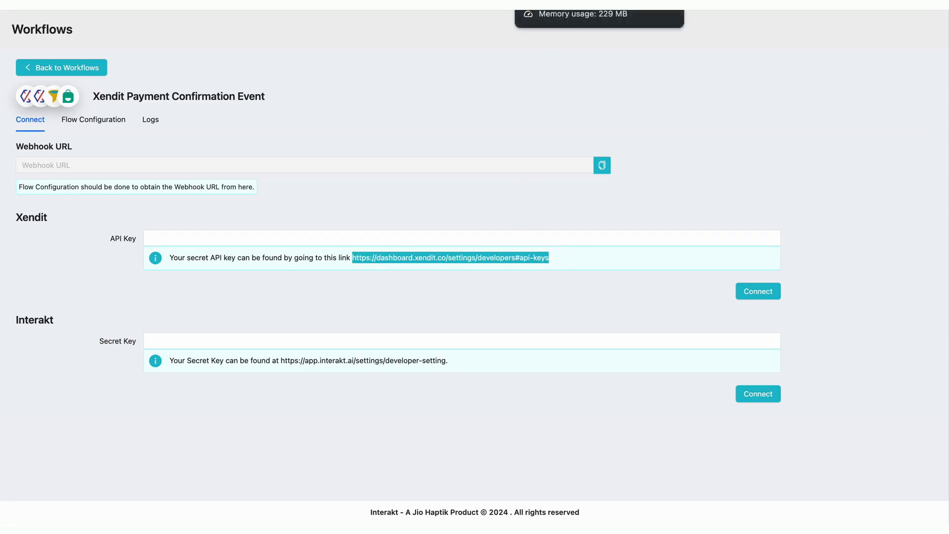
pyautogui.click(554, 2)
pyautogui.press('super+v')
pyautogui.press('Return')
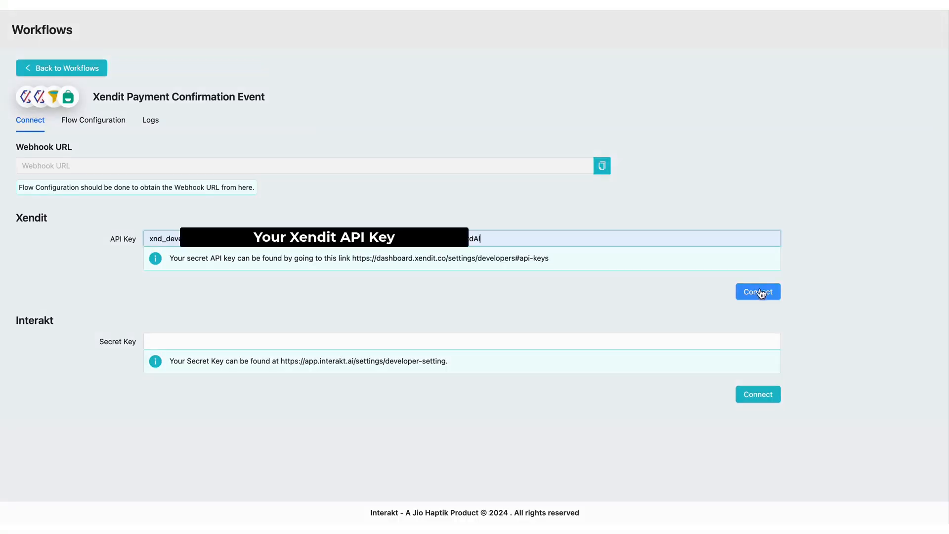
pyautogui.click(756, 292)
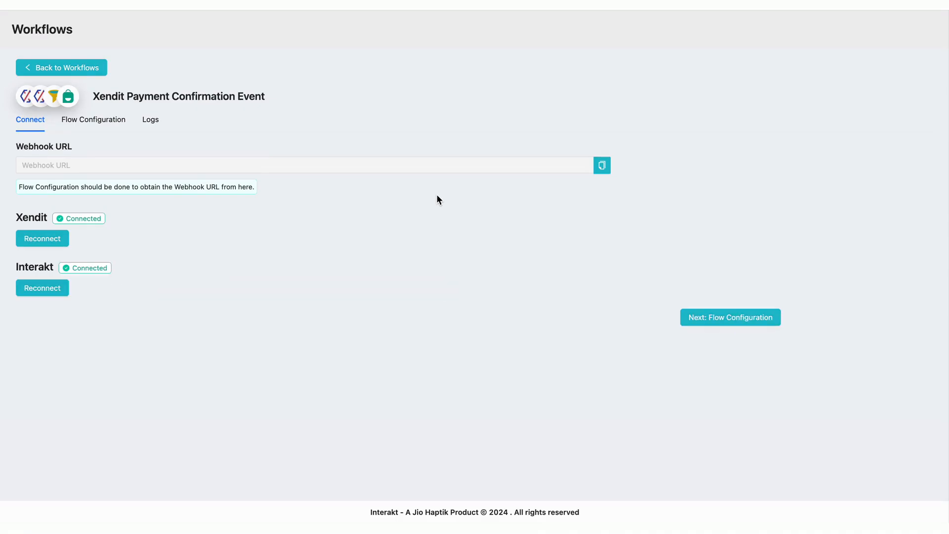
# Activate the workflow's flow configuration and copy its generated webhook URL
pyautogui.click(725, 321)
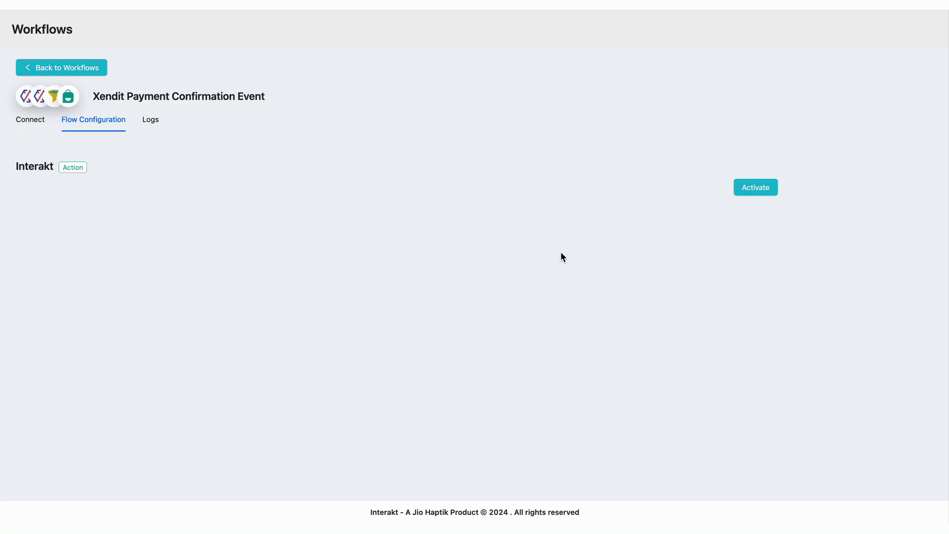
pyautogui.click(762, 193)
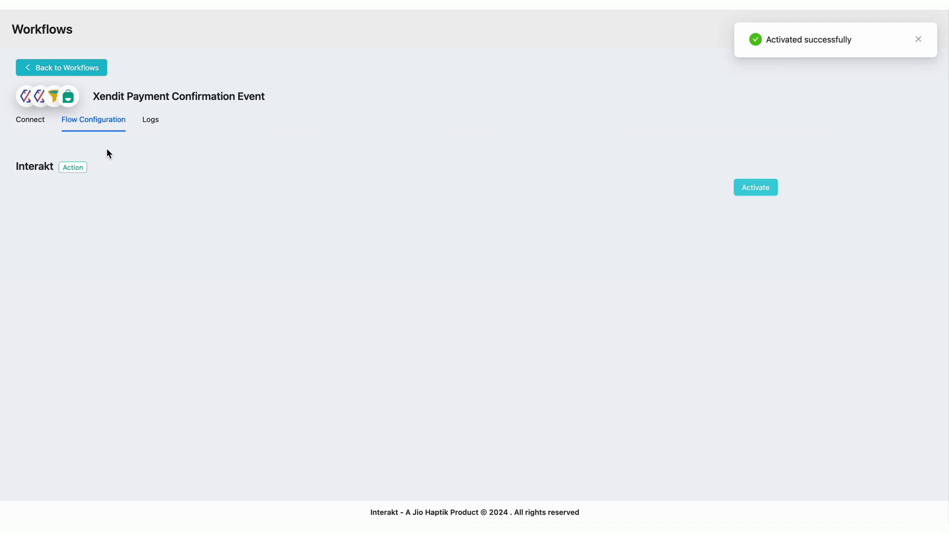
pyautogui.click(28, 124)
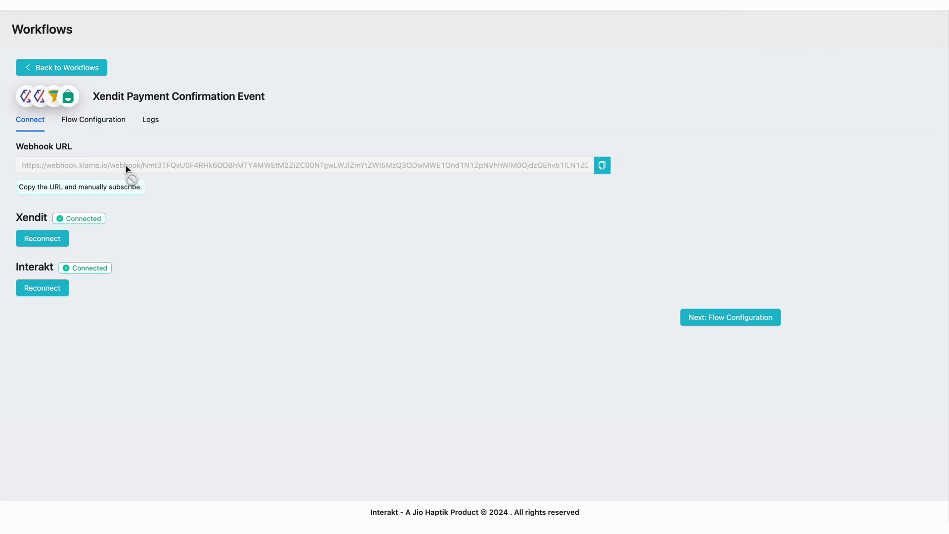
pyautogui.click(602, 165)
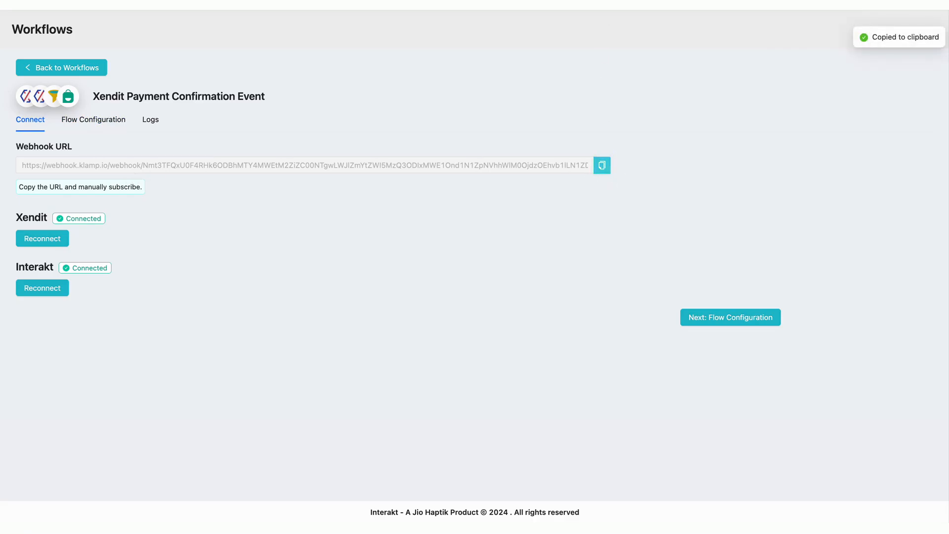
pyautogui.hotkey('ctrl', 'Tab')
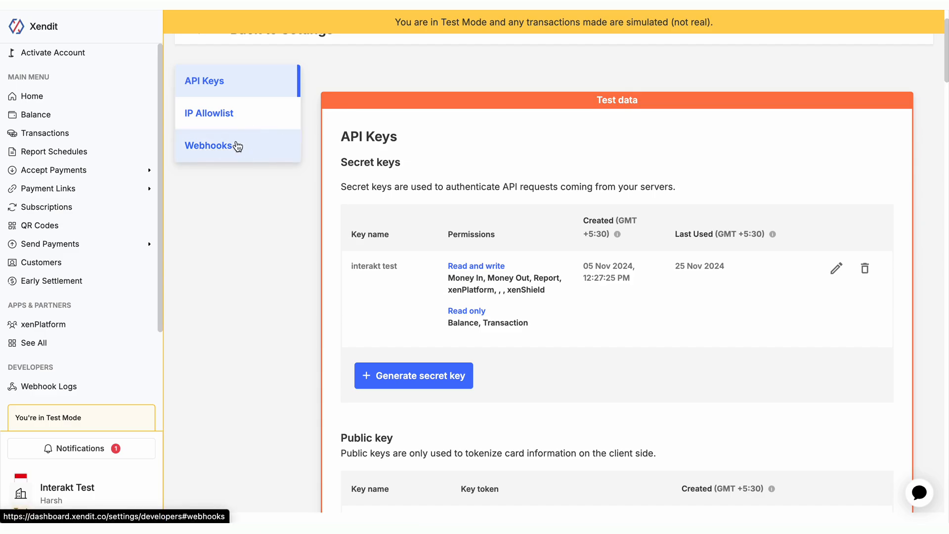
# Paste the workflow webhook URL into Xendit's Invoices paid webhook, then test and save it
pyautogui.click(236, 146)
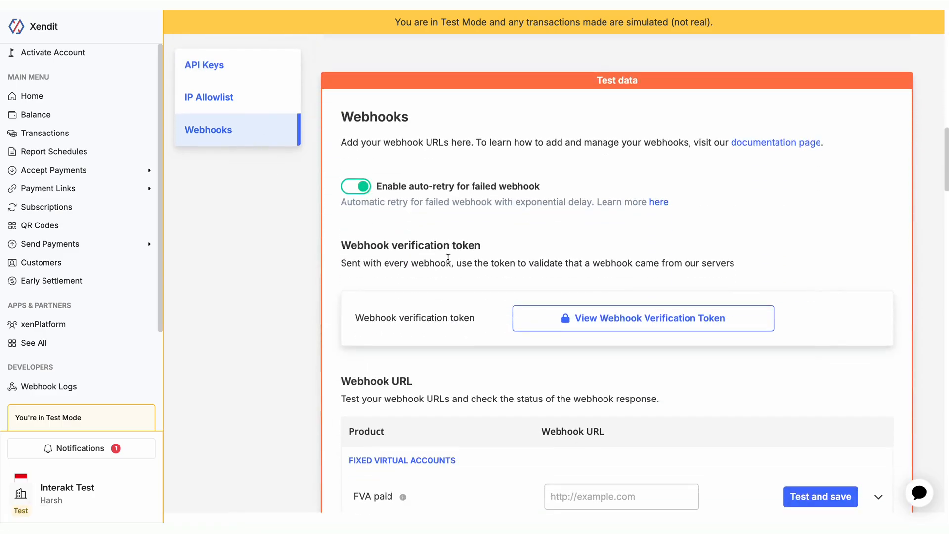
pyautogui.scroll(-15, 448, 259)
pyautogui.click(576, 262)
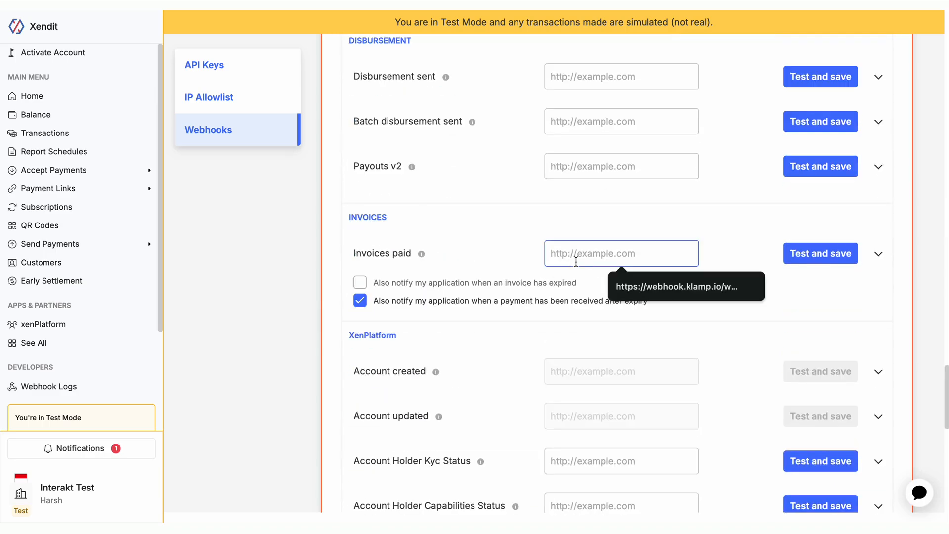
pyautogui.hotkey('ctrl', 'v')
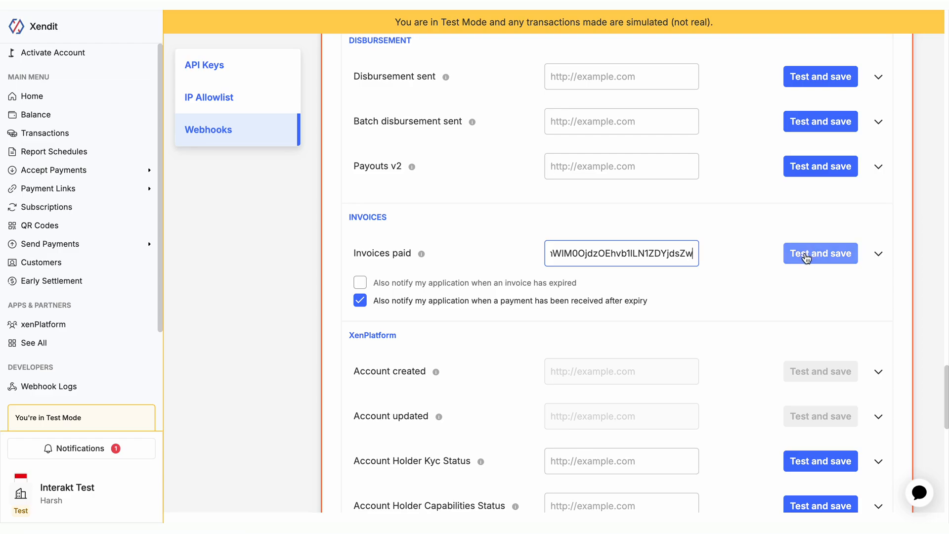
pyautogui.click(805, 255)
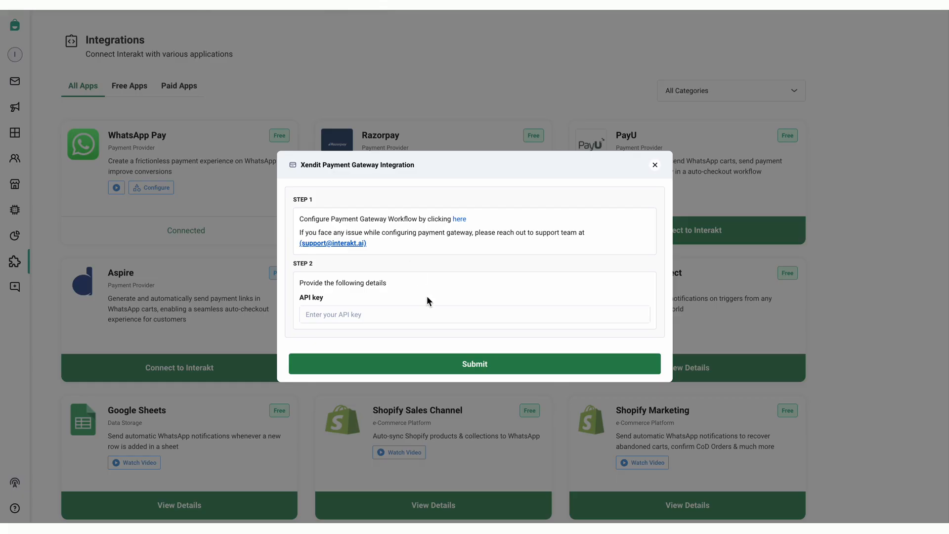
# Submit the Xendit API key in Interakt's dialog, then go to Notifications
pyautogui.click(394, 315)
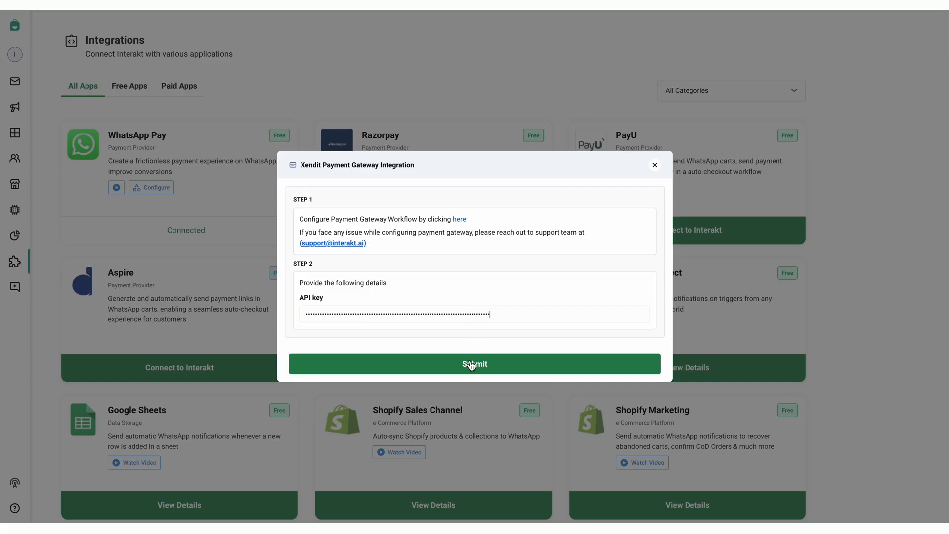
pyautogui.click(471, 365)
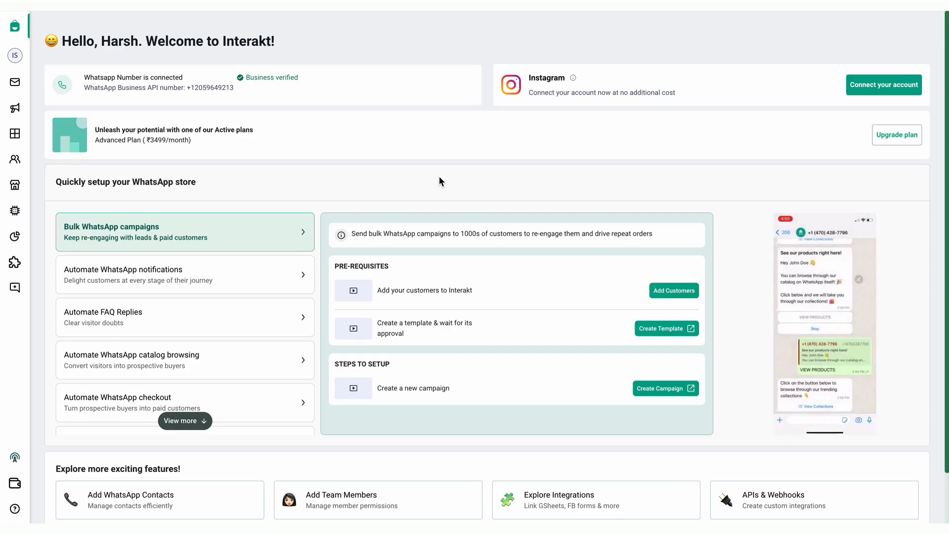
pyautogui.click(30, 108)
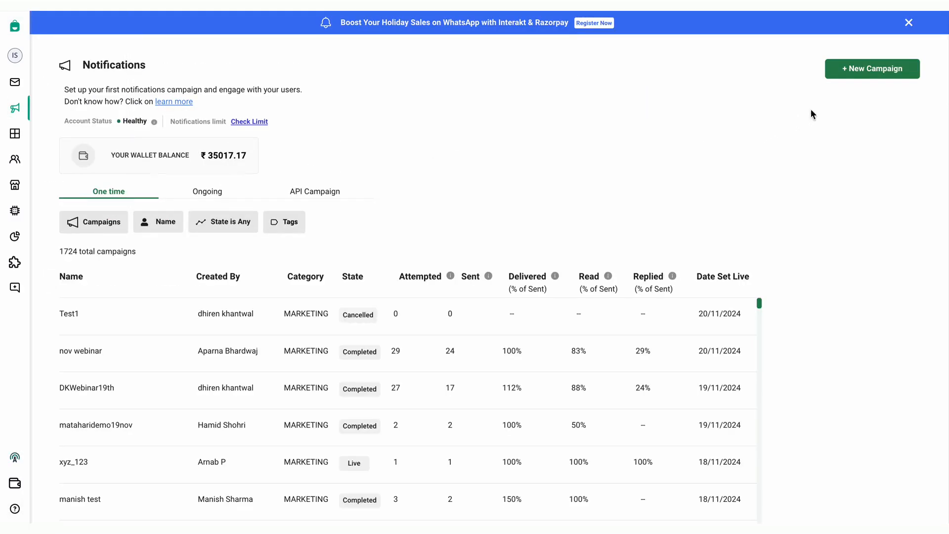
# Create a new campaign from scratch named 'order confirmation'
pyautogui.click(861, 74)
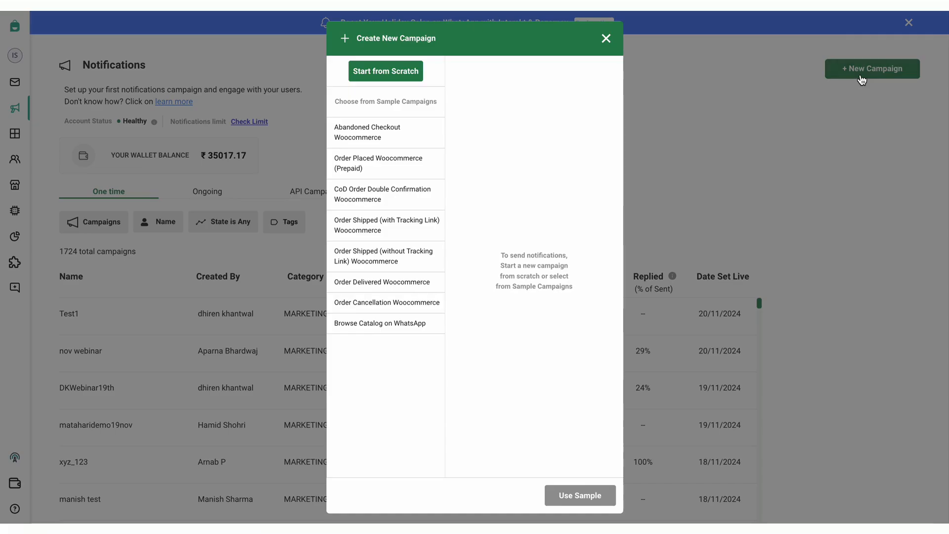
pyautogui.click(394, 71)
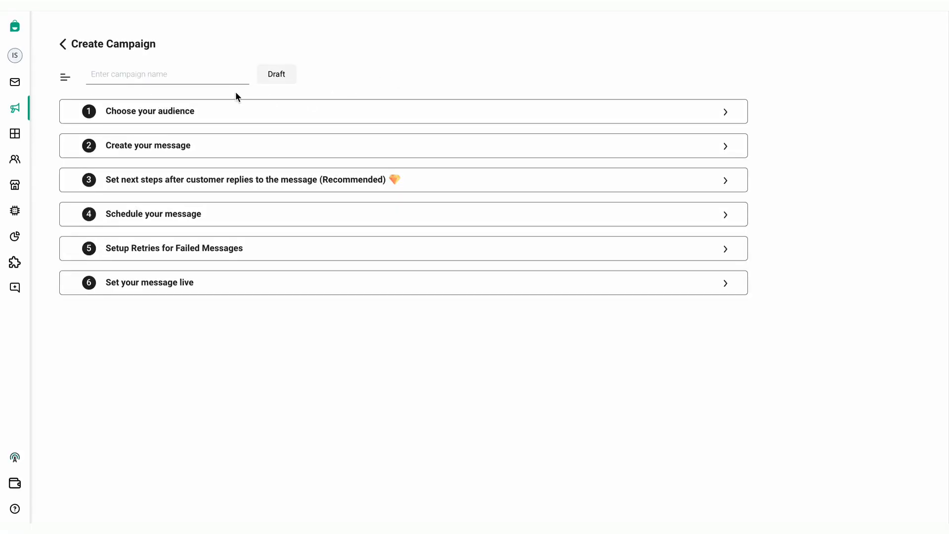
pyautogui.click(189, 78)
pyautogui.write('order confirmation')
pyautogui.click(178, 111)
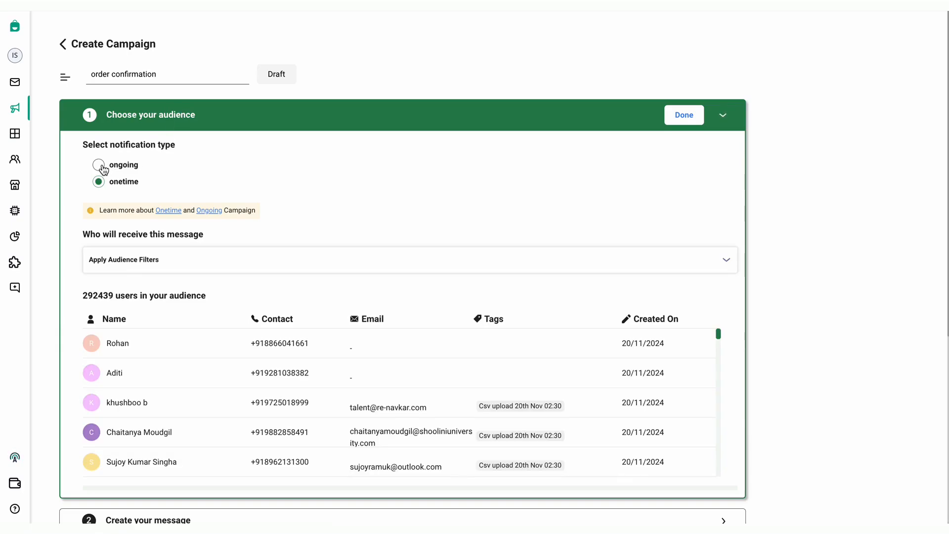
# Make the campaign ongoing, triggered by the Whatsapp Order Placed event
pyautogui.click(99, 166)
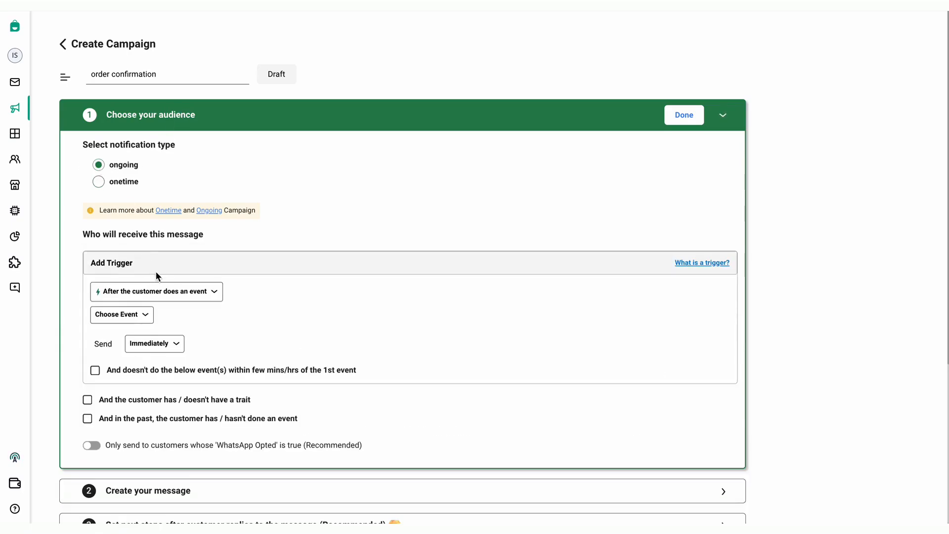
pyautogui.scroll(-1, 153, 266)
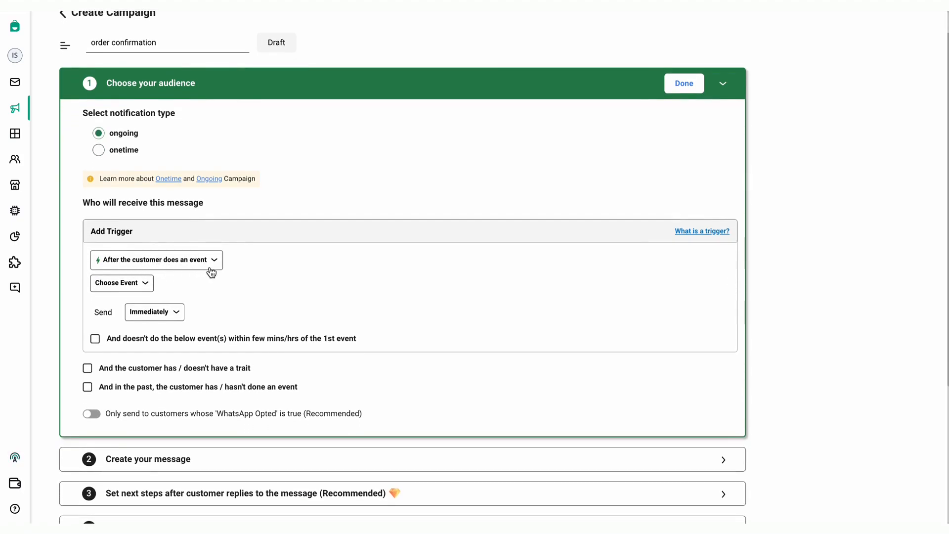
pyautogui.click(144, 290)
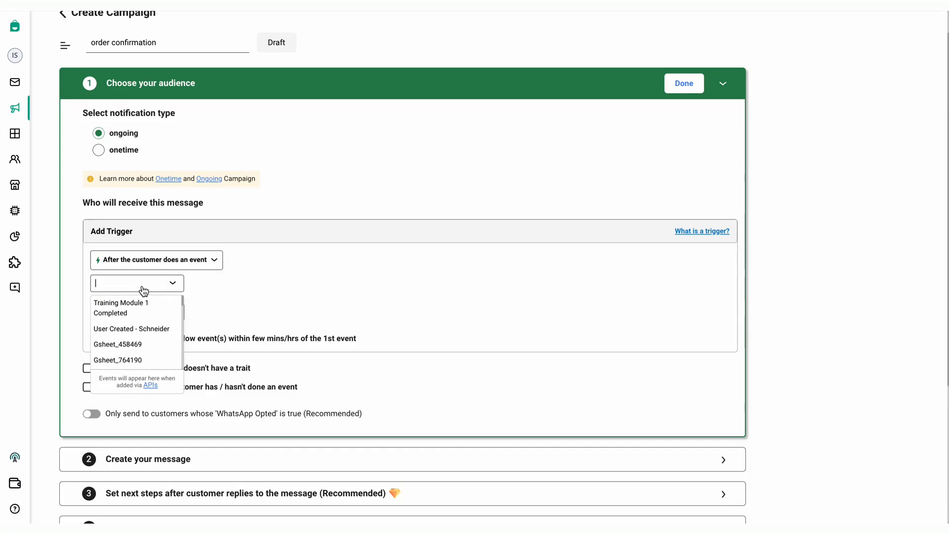
pyautogui.write('whats')
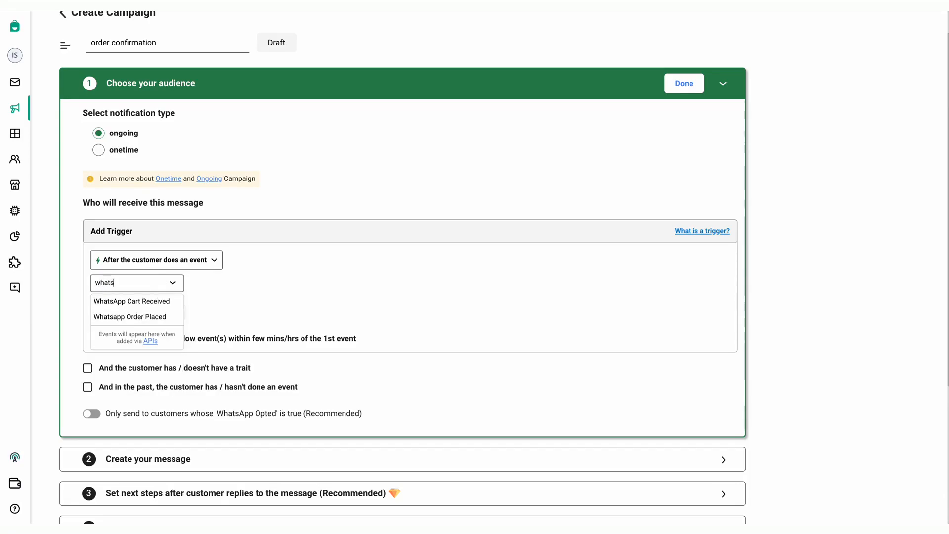
pyautogui.write('app order')
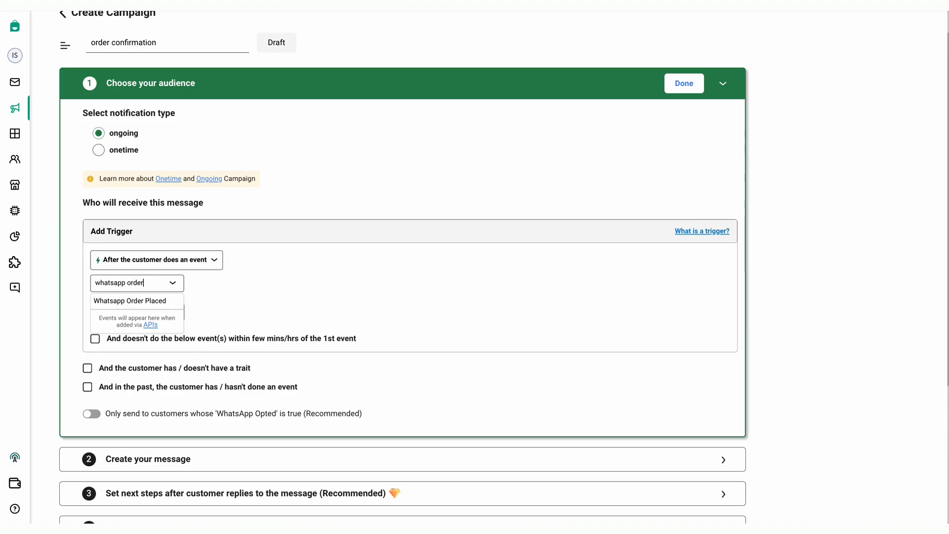
pyautogui.click(136, 300)
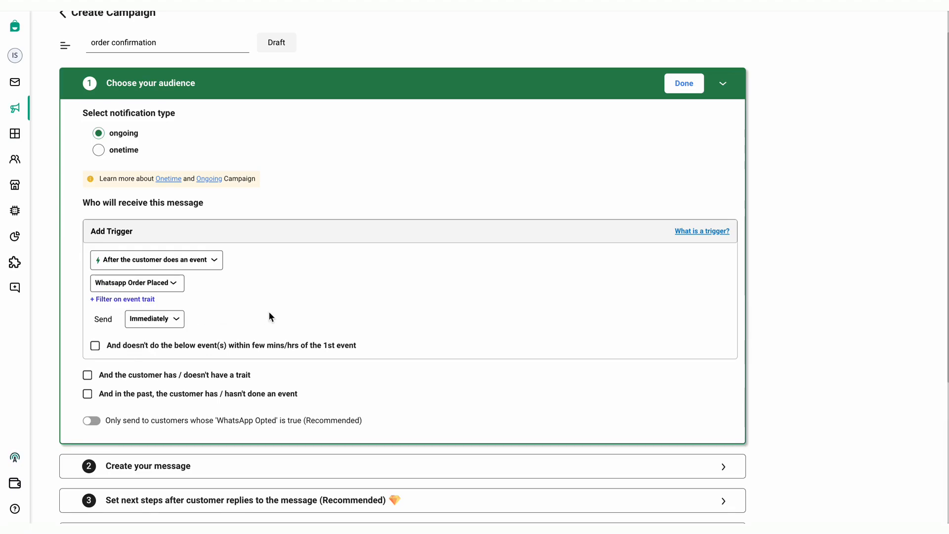
# Set the campaign to send Immediately after the event
pyautogui.click(175, 323)
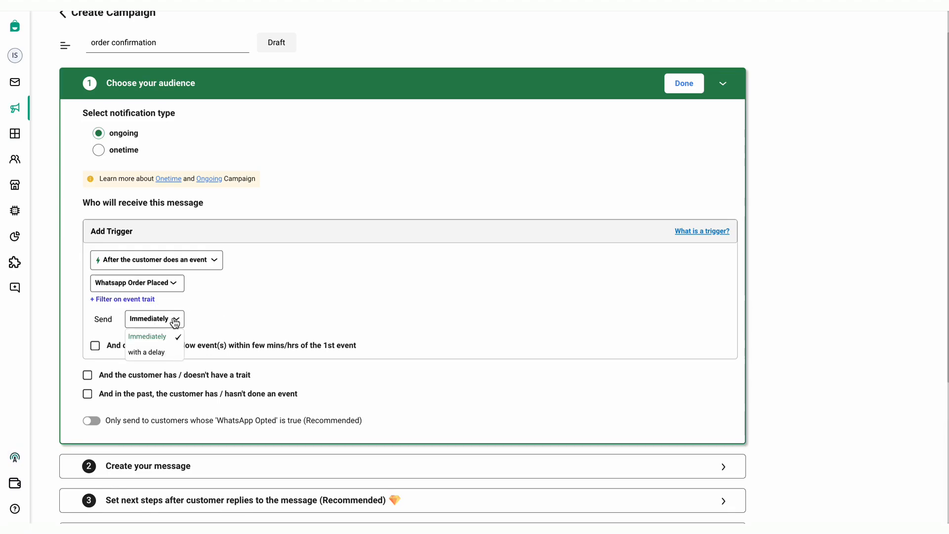
pyautogui.click(167, 348)
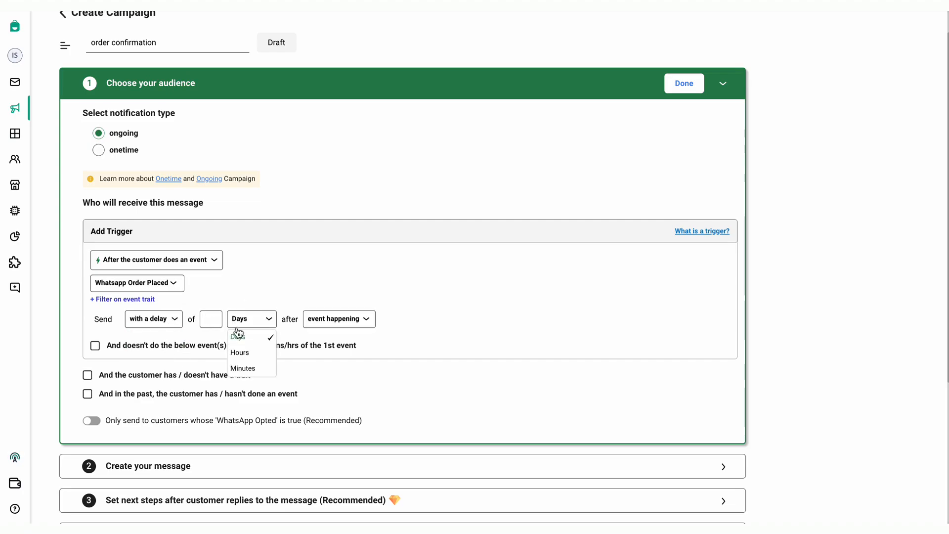
pyautogui.click(255, 287)
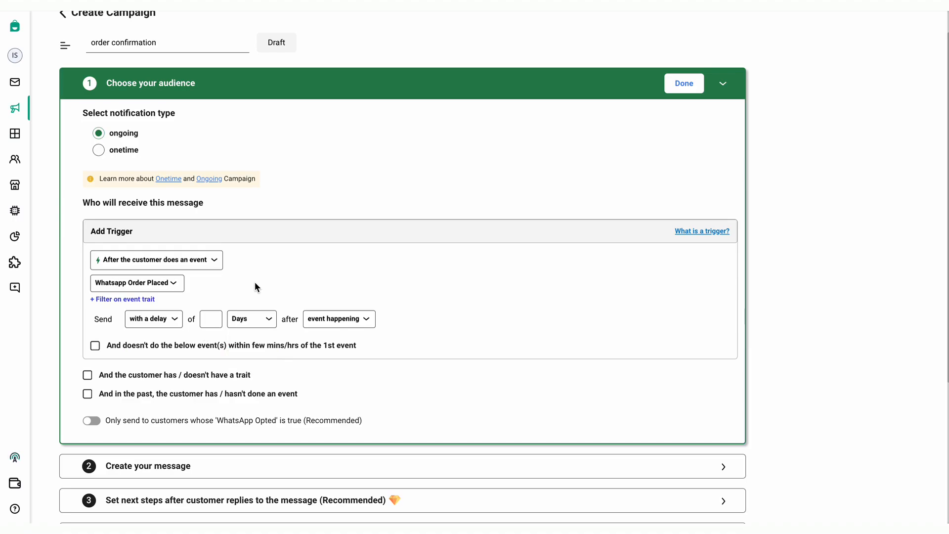
pyautogui.click(176, 321)
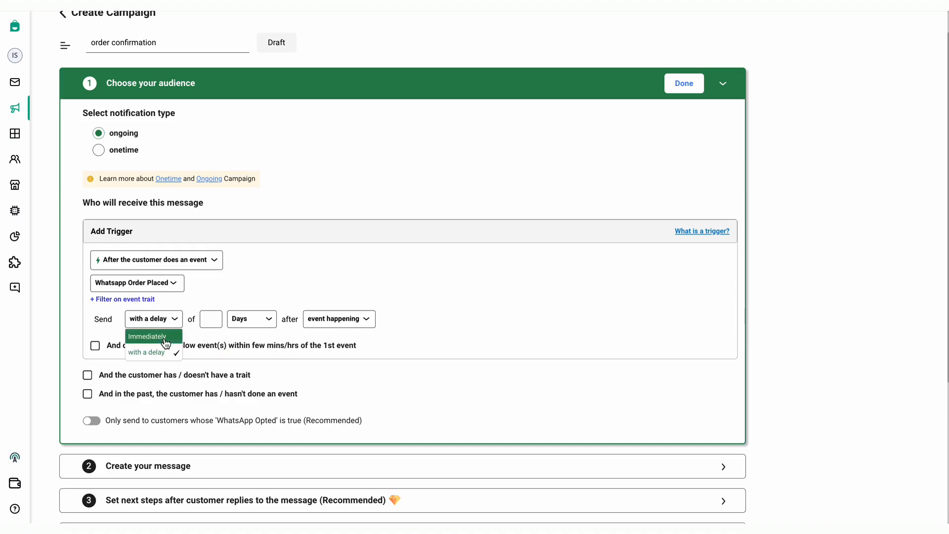
pyautogui.click(165, 339)
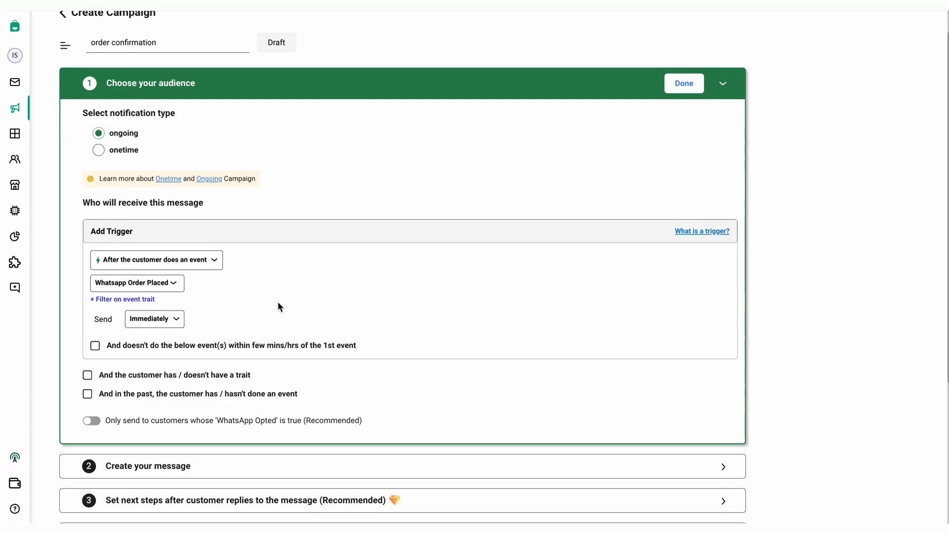
# Finish the audience step and use the Order Placed notification (English) template for the message
pyautogui.click(684, 84)
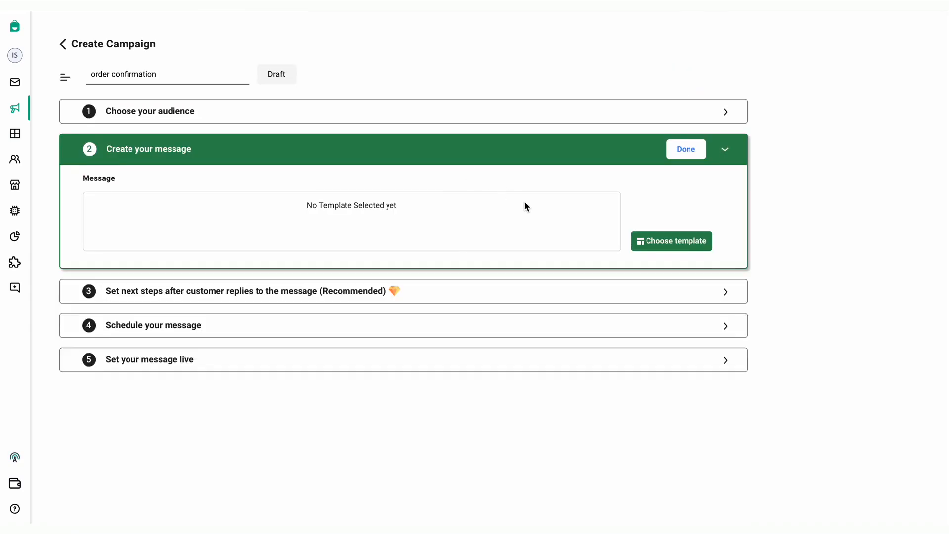
pyautogui.click(667, 241)
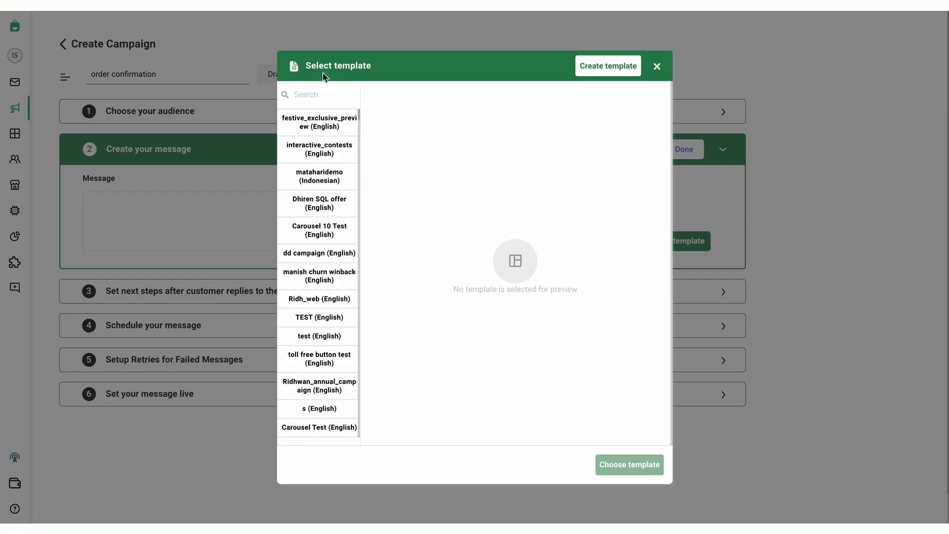
pyautogui.click(324, 99)
pyautogui.write('orde')
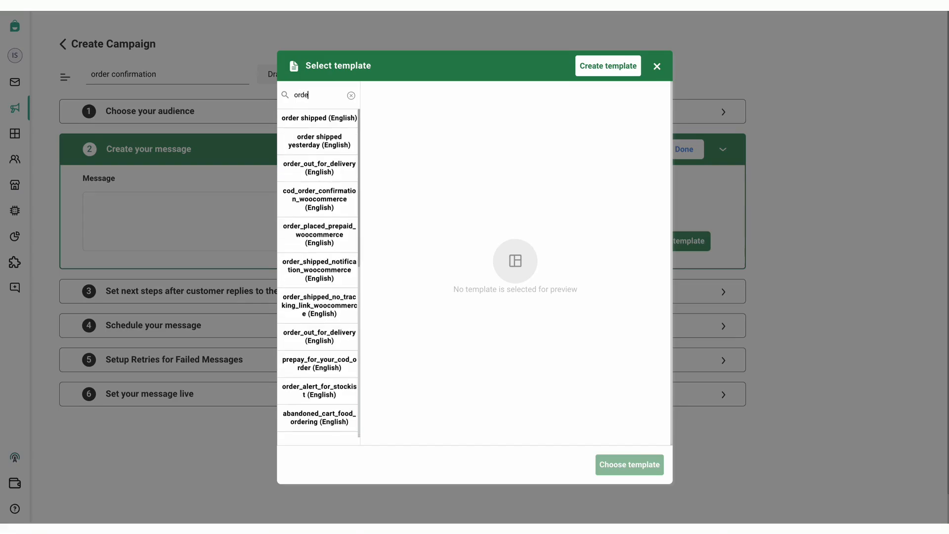
pyautogui.write('r plac')
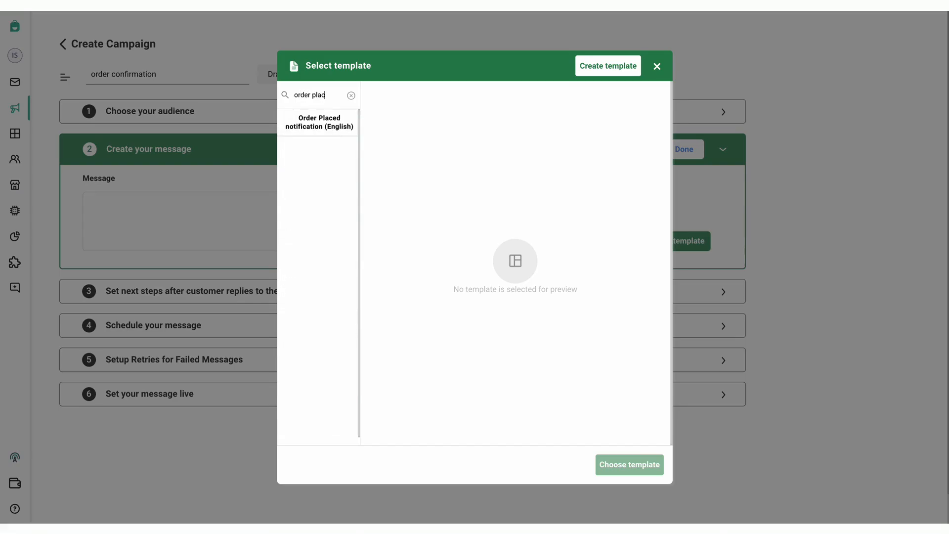
pyautogui.click(324, 124)
pyautogui.scroll(-1, 610, 324)
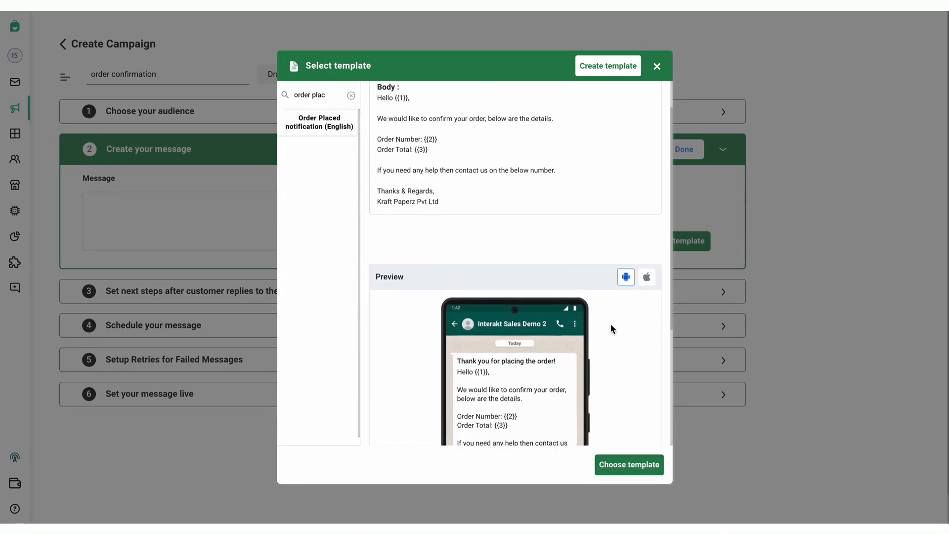
pyautogui.click(628, 465)
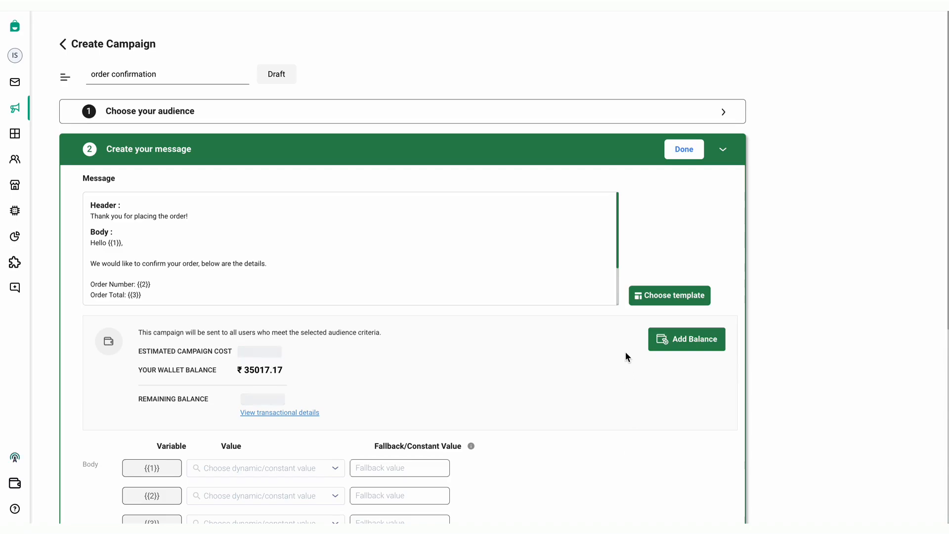
# Map variables {{1}}, {{2}}, {{3}} to Name, OrderNumber and Total Amount
pyautogui.scroll(-3, 489, 352)
pyautogui.click(265, 336)
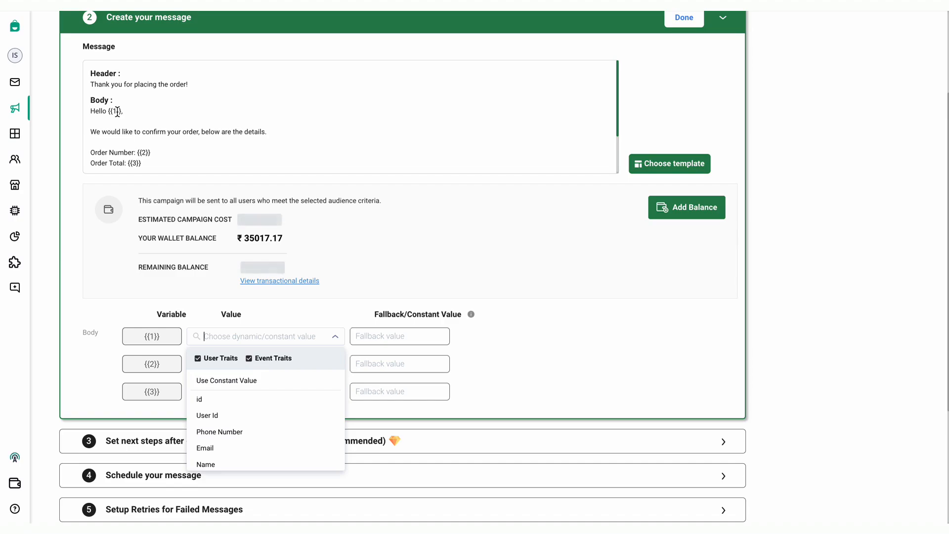
pyautogui.write('name')
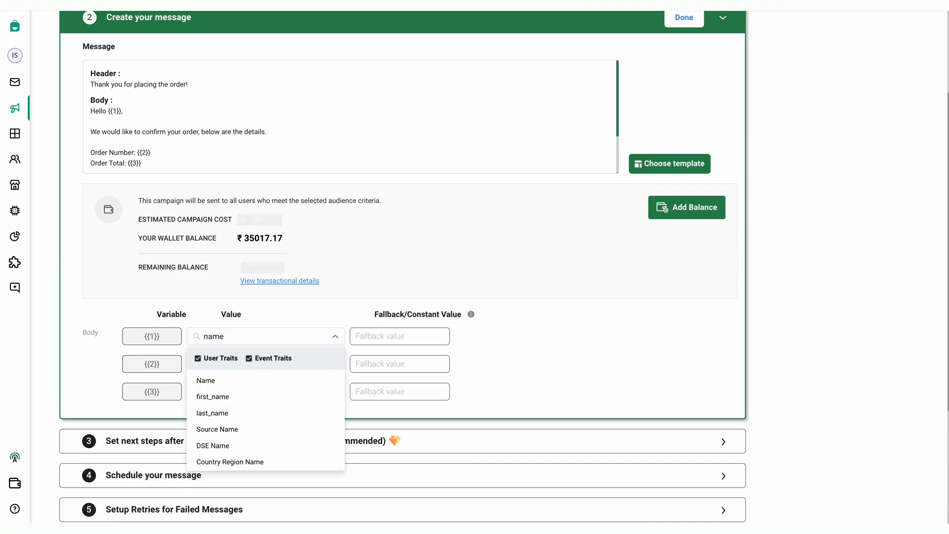
pyautogui.click(226, 378)
pyautogui.click(226, 376)
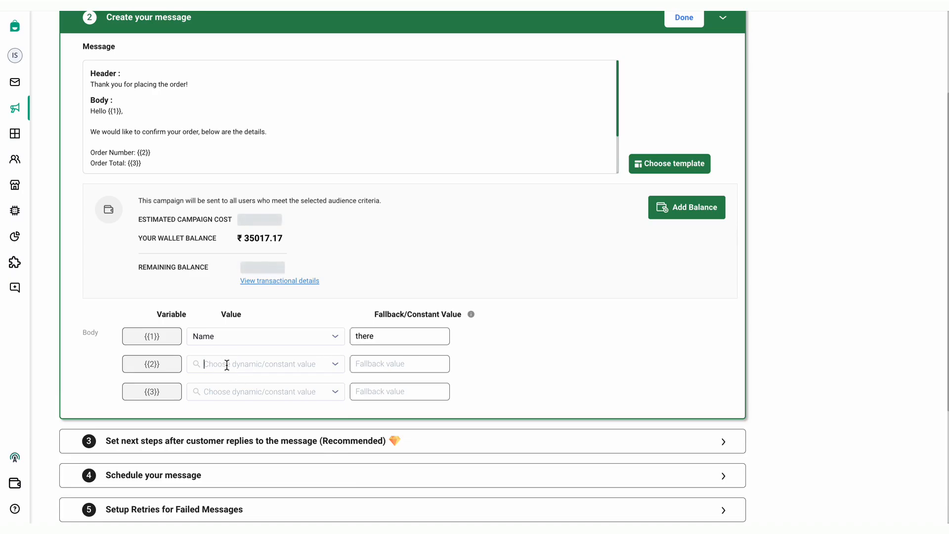
pyautogui.write('order')
pyautogui.click(242, 427)
pyautogui.click(248, 392)
pyautogui.write('total')
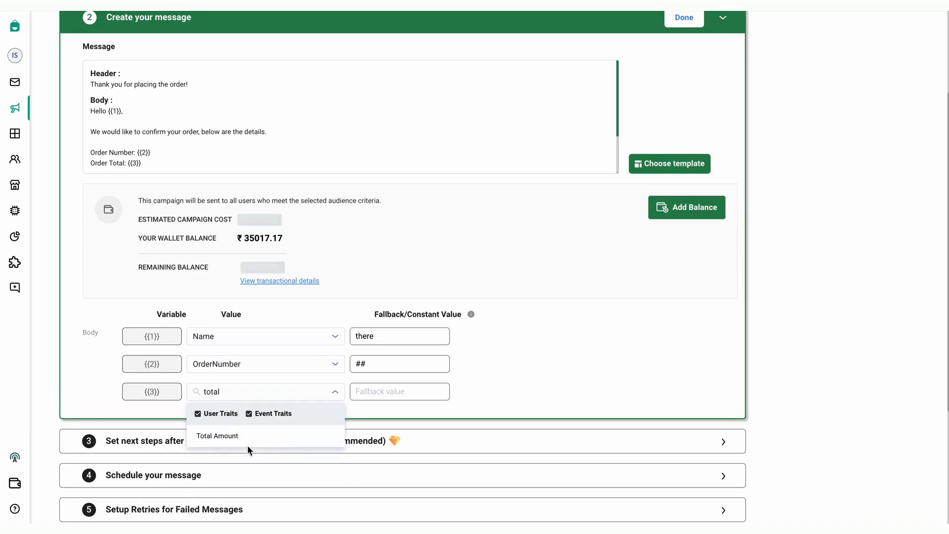
pyautogui.click(247, 435)
# Complete the message step to move on to next steps
pyautogui.scroll(1, 562, 304)
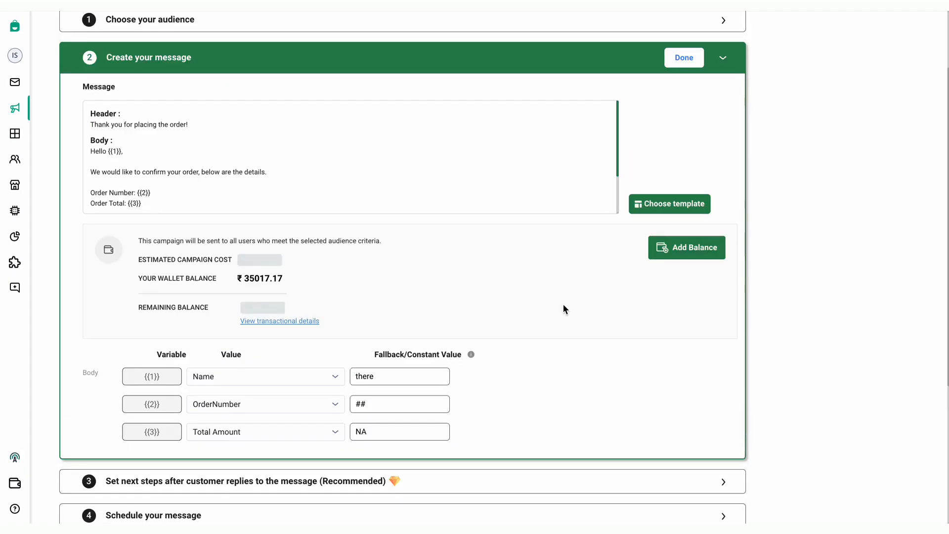
pyautogui.click(684, 58)
pyautogui.scroll(-1, 478, 238)
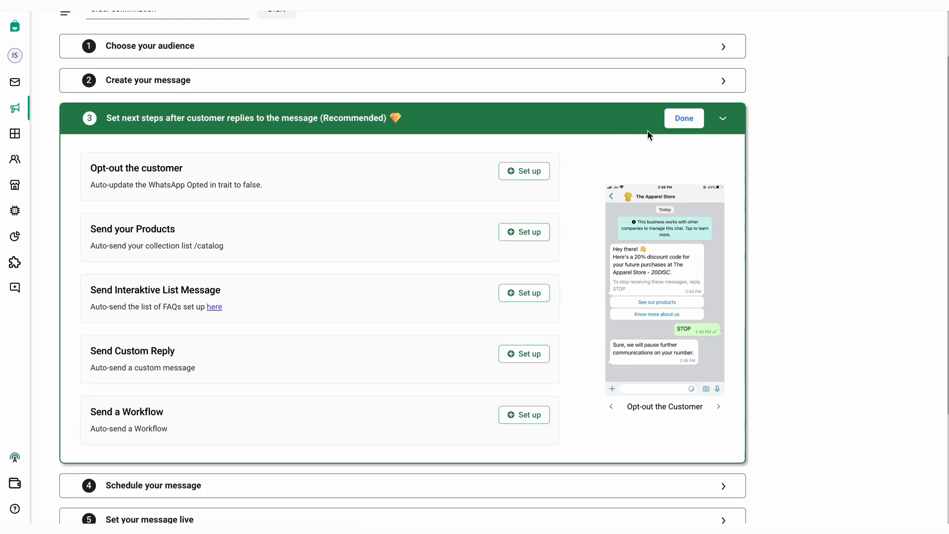
# Schedule the campaign to start Immediately and stop Never, then finish scheduling
pyautogui.click(684, 119)
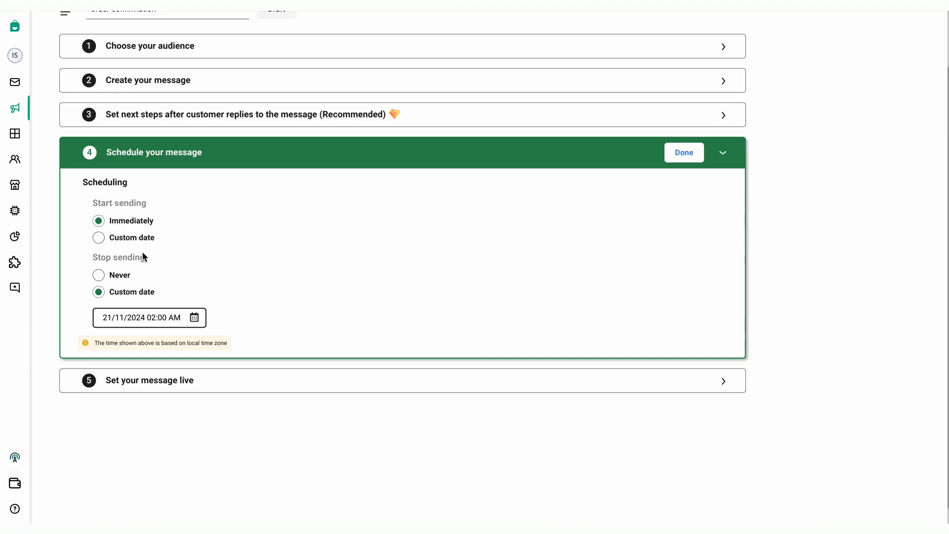
pyautogui.click(100, 280)
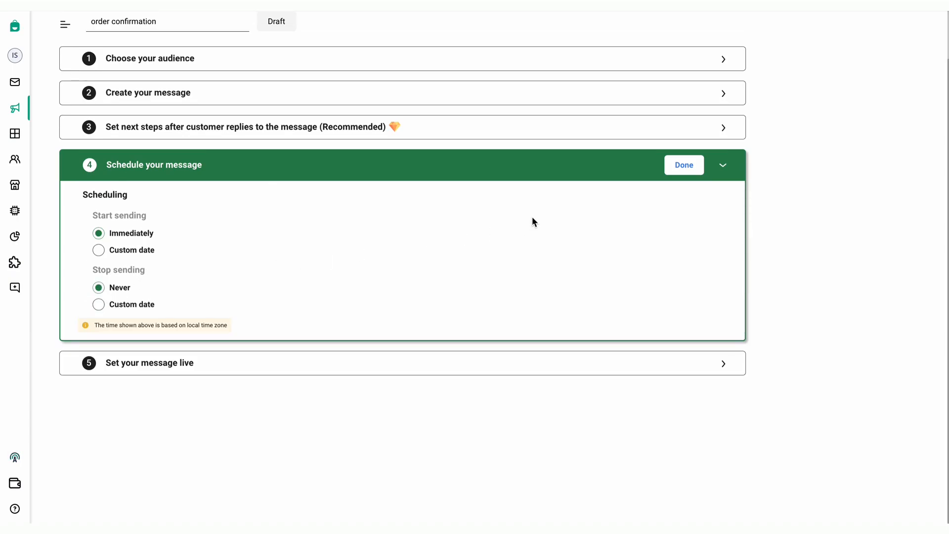
pyautogui.click(682, 164)
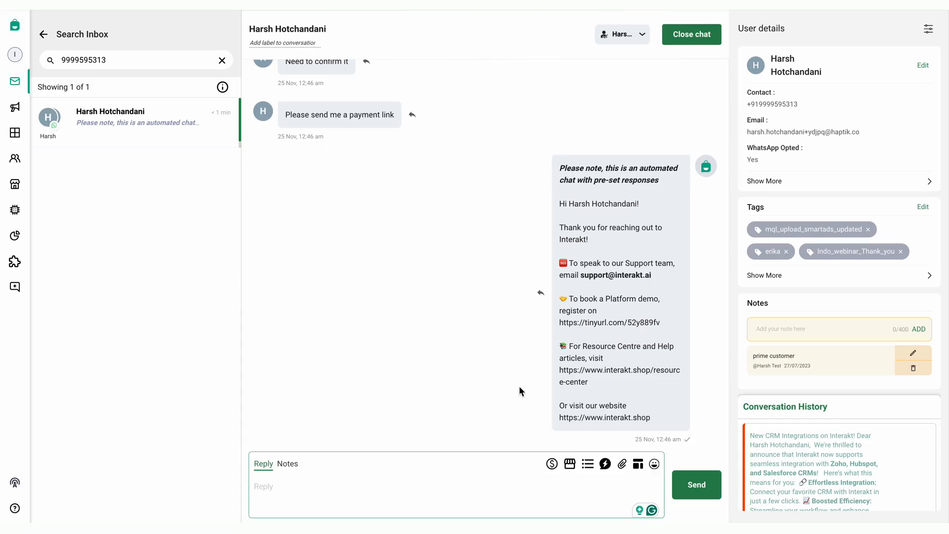
# Generate a Rp 12000 Xendit payment link and insert it into the chat reply
pyautogui.click(552, 464)
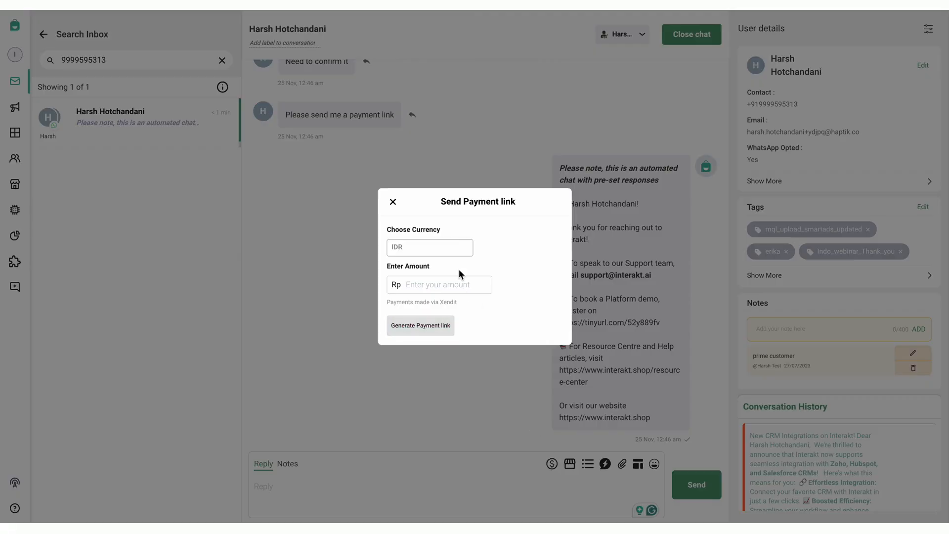
pyautogui.click(429, 286)
pyautogui.write('12000')
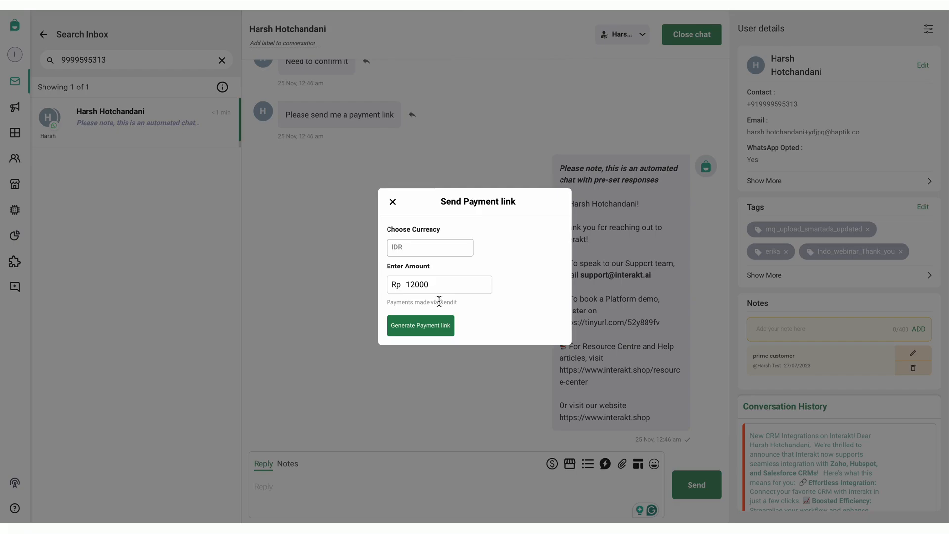
pyautogui.click(424, 328)
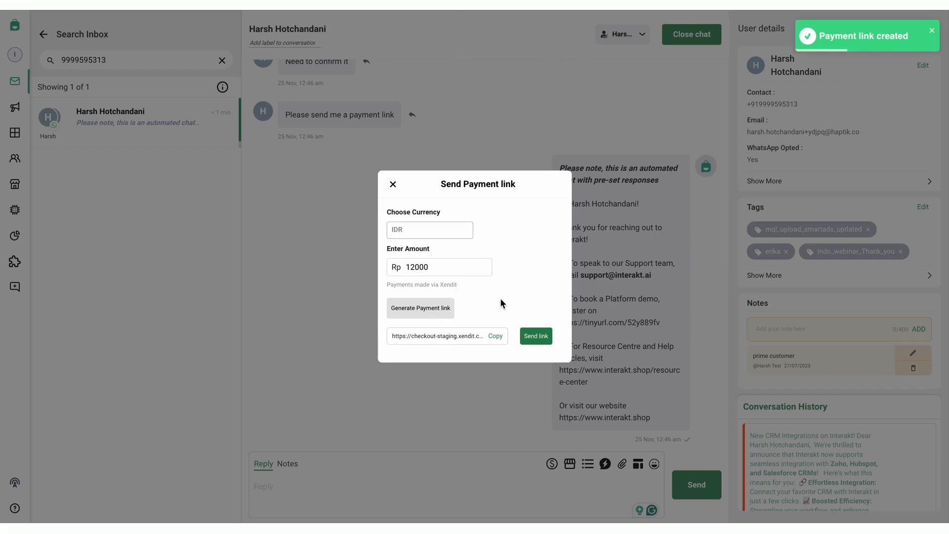
pyautogui.click(534, 336)
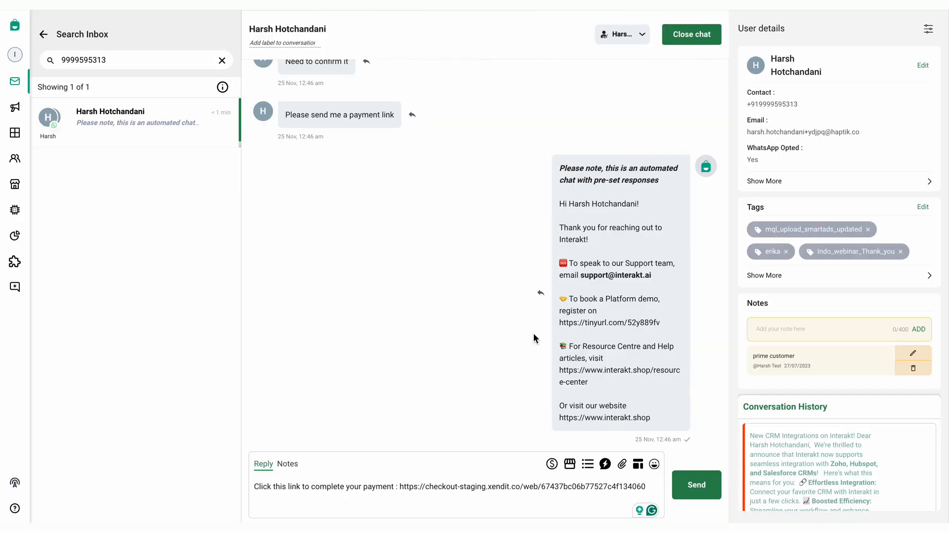
# Send the drafted payment link message to the customer
pyautogui.click(697, 487)
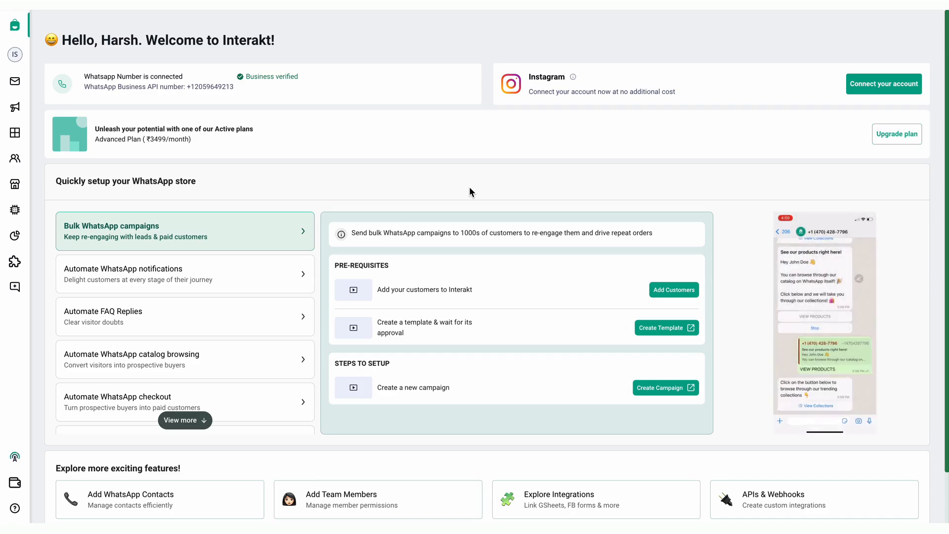
# Open Commerce's Auto Checkout Flow and show its Shipping Cost, Discounts and Payment Options steps
pyautogui.click(20, 180)
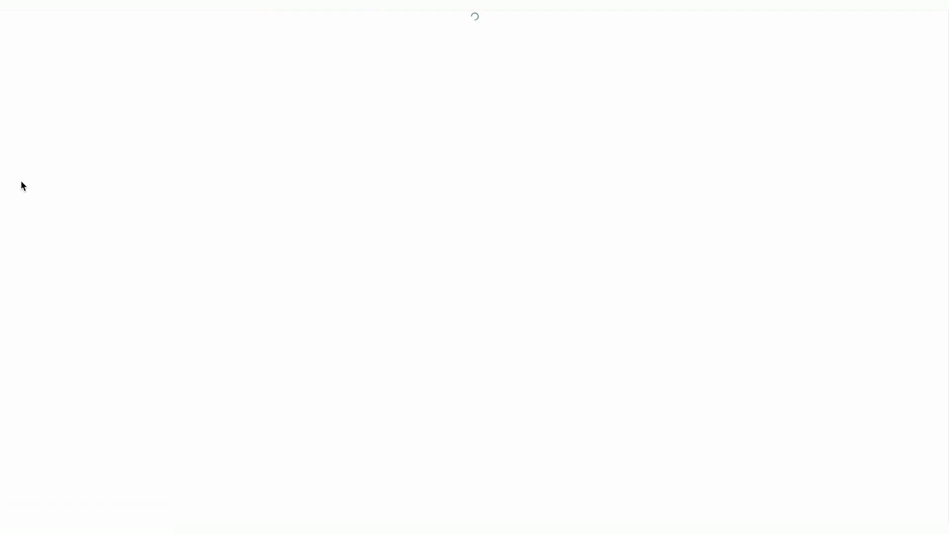
pyautogui.click(77, 114)
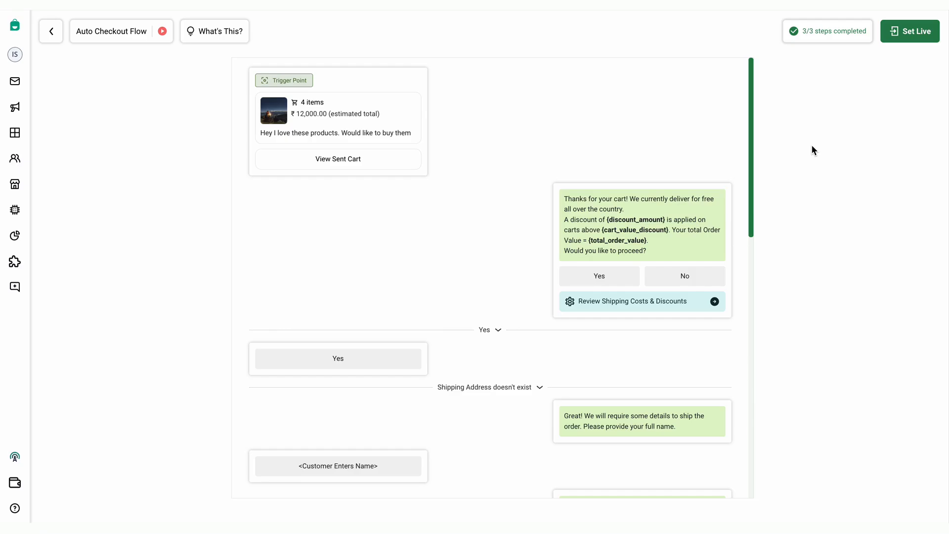
pyautogui.click(819, 33)
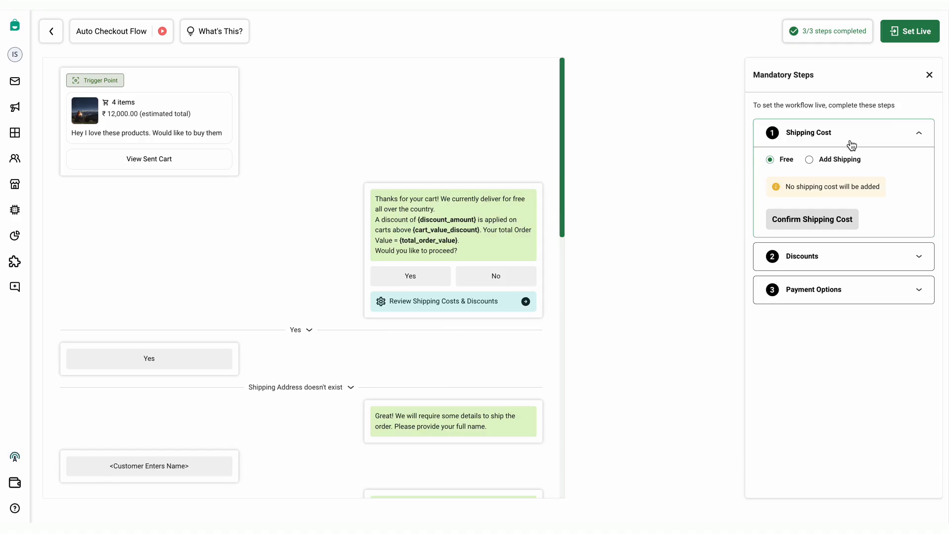
# Keep free shipping as the checkout shipping cost and confirm it
pyautogui.click(810, 162)
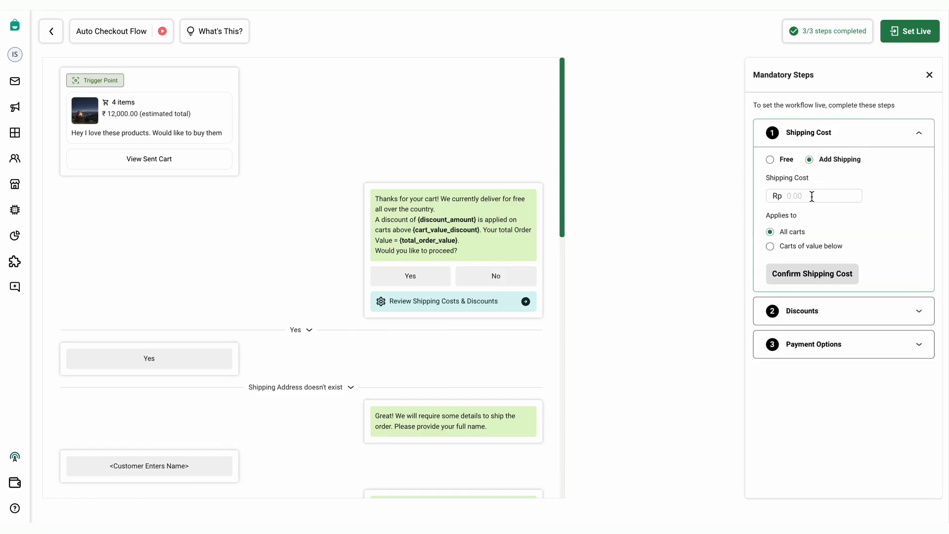
pyautogui.click(770, 159)
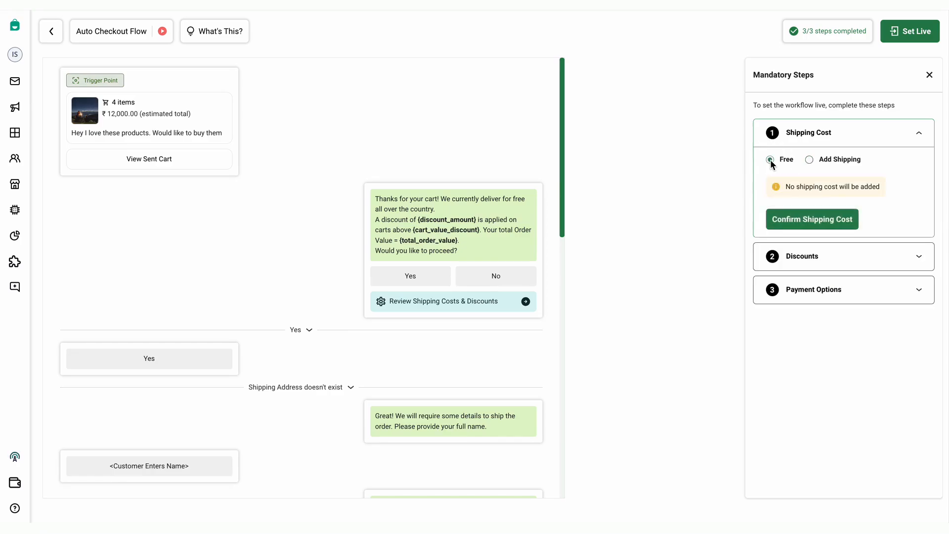
pyautogui.click(821, 219)
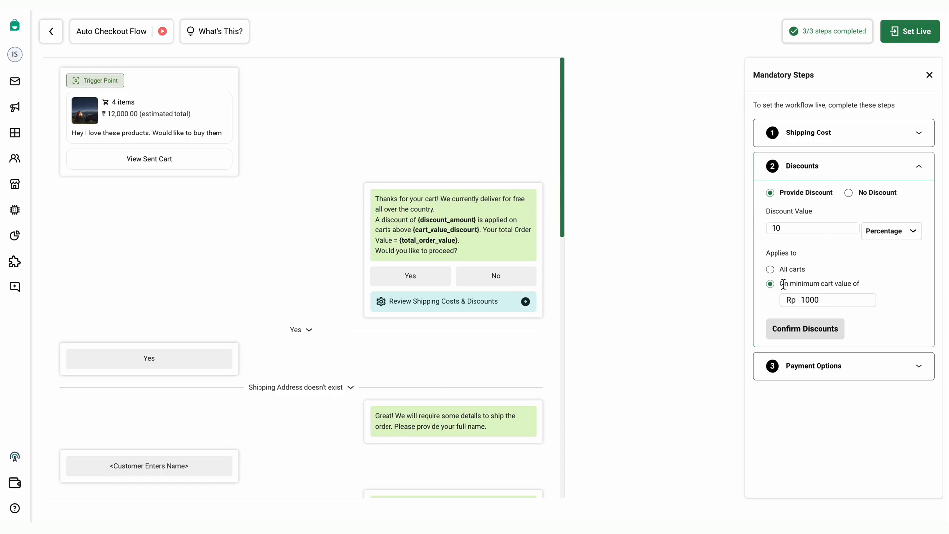
# Confirm a 10% discount on carts with a minimum value of Rp 10000
pyautogui.click(803, 301)
pyautogui.write('0')
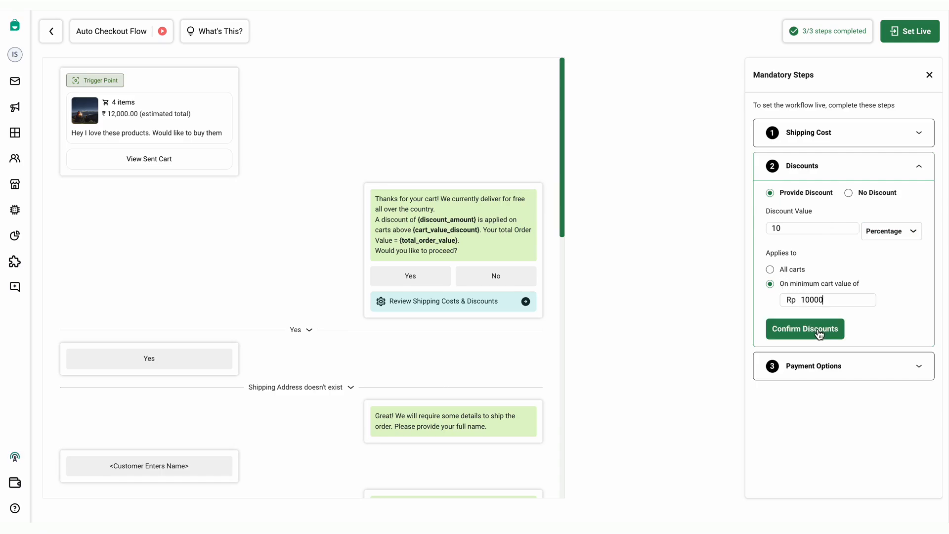
pyautogui.click(805, 329)
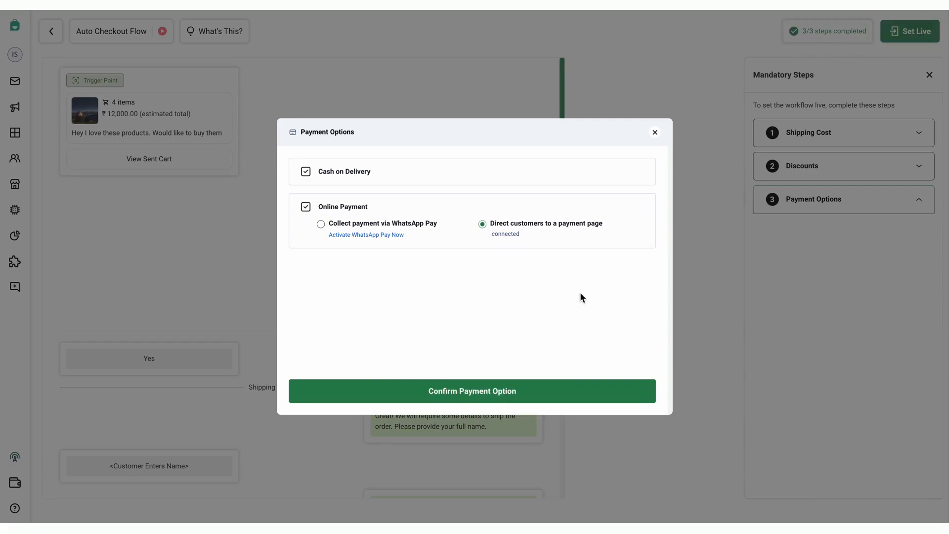
# Turn off Cash on Delivery, keeping payment-page checkout, and confirm the payment option
pyautogui.click(306, 174)
pyautogui.click(462, 394)
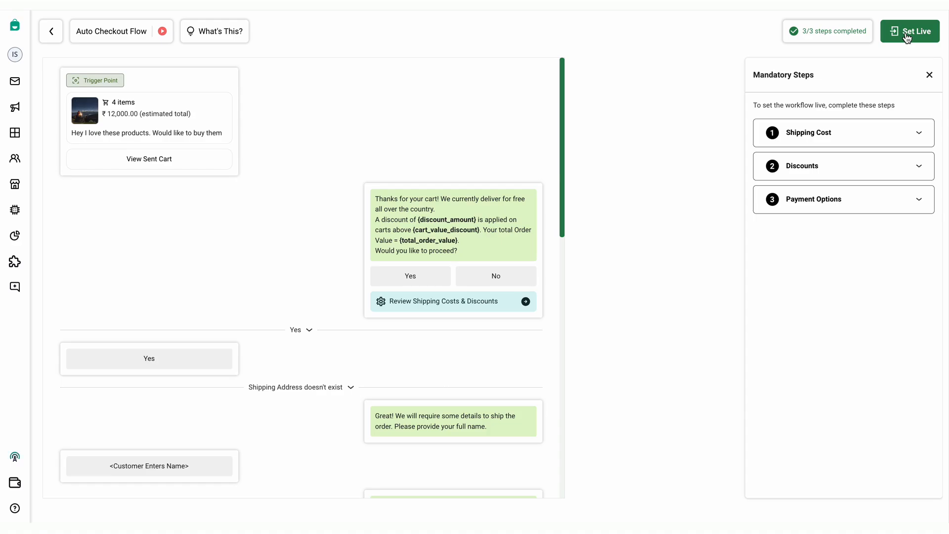
# Watch and close the intro video, then set the Auto Checkout Flow live
pyautogui.click(162, 33)
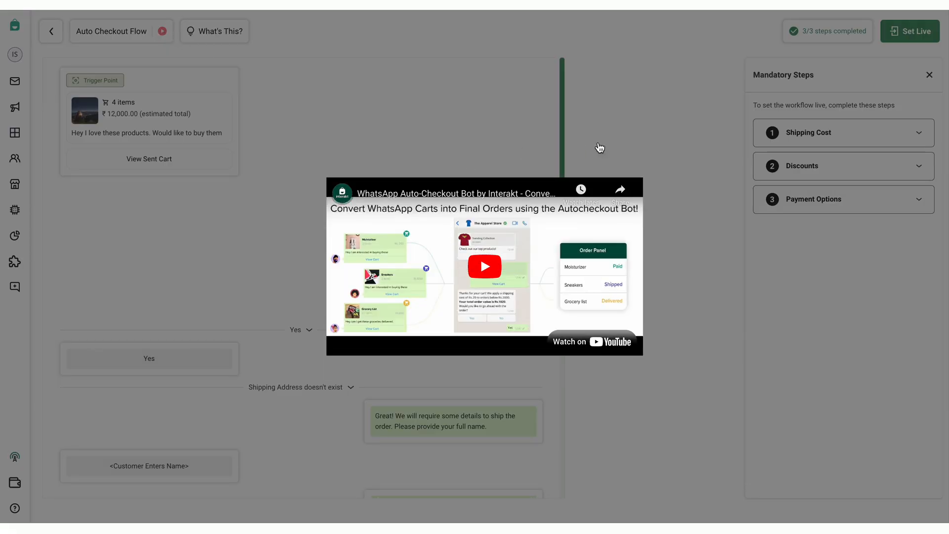
pyautogui.click(625, 149)
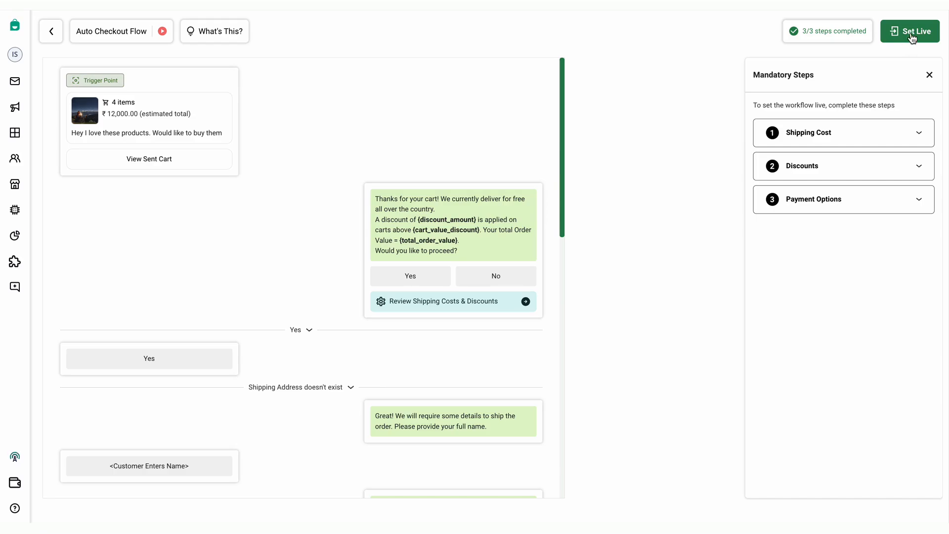
pyautogui.click(912, 35)
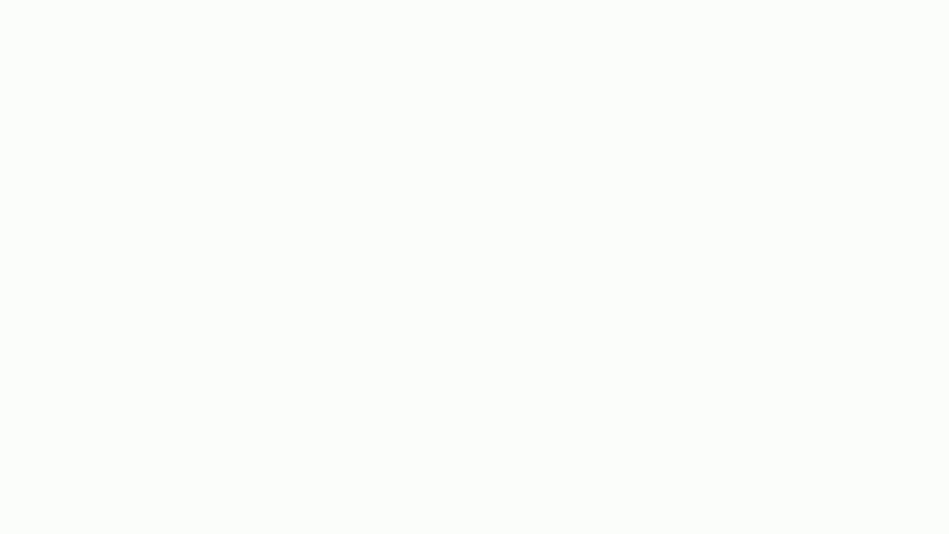
# Pick the magenta top from the catalog and send it as a catalog message
pyautogui.click(570, 449)
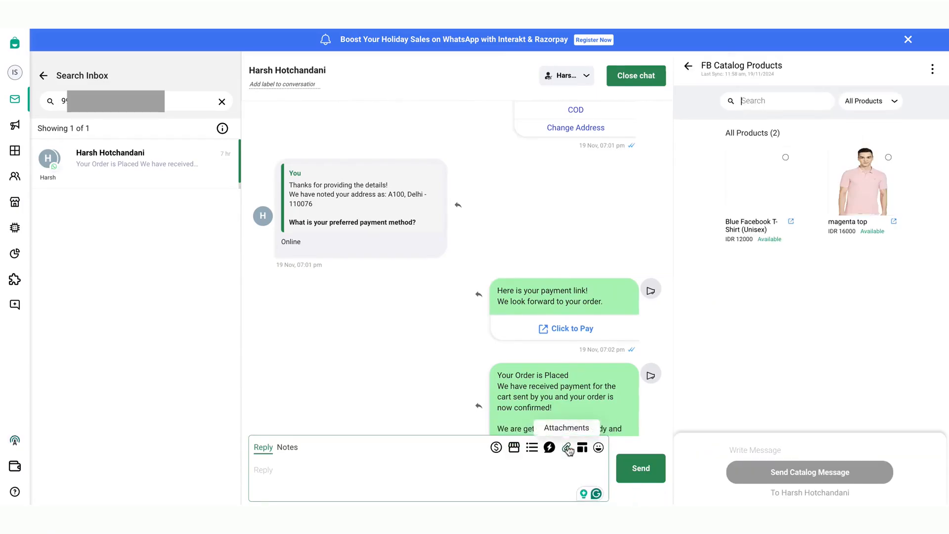
pyautogui.click(888, 160)
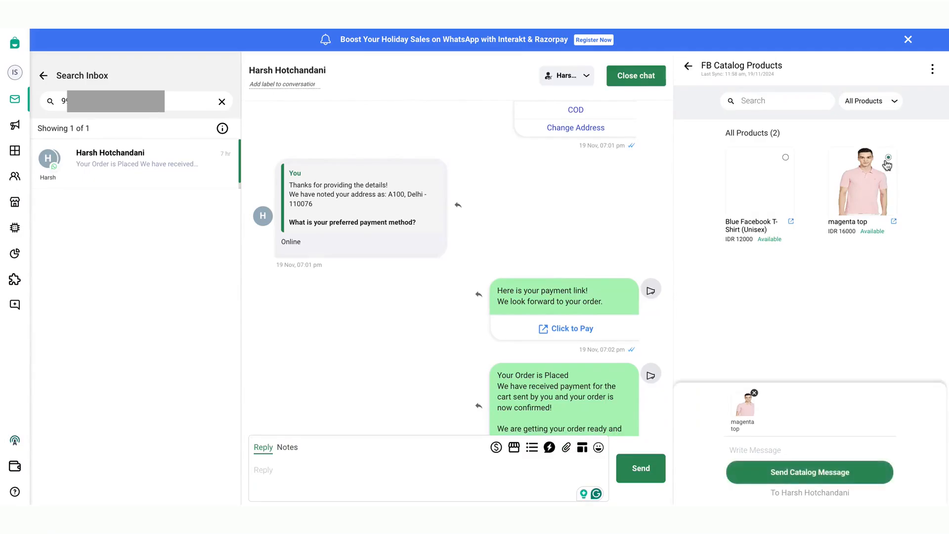
pyautogui.click(808, 479)
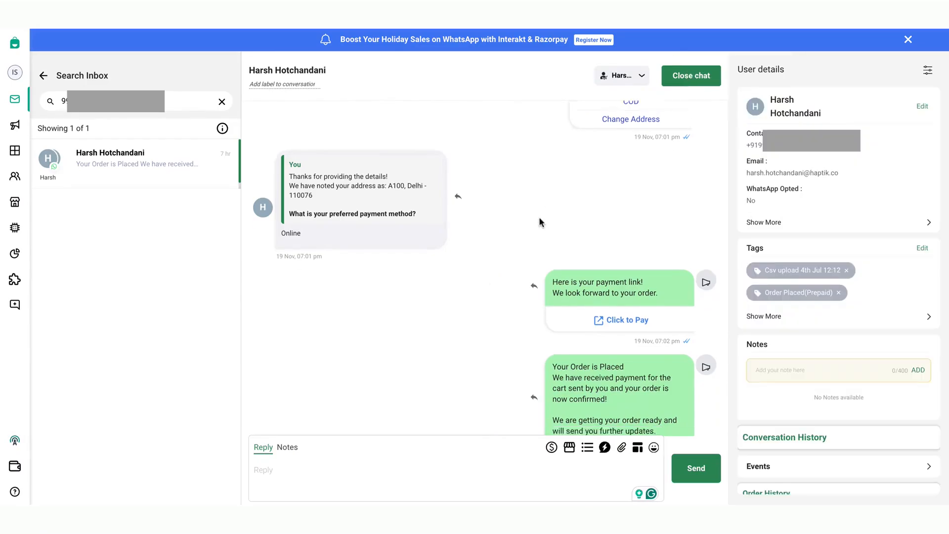